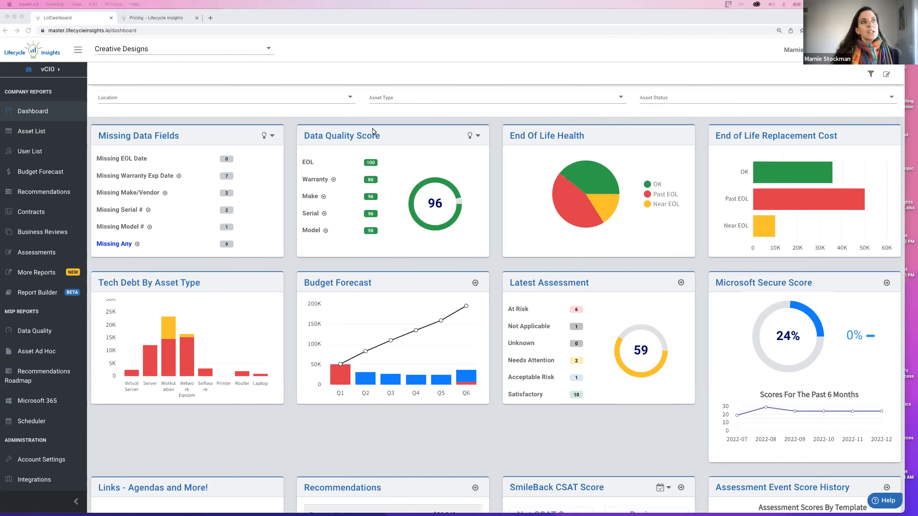
{"action": "left_click", "coordinate": [123, 49]}
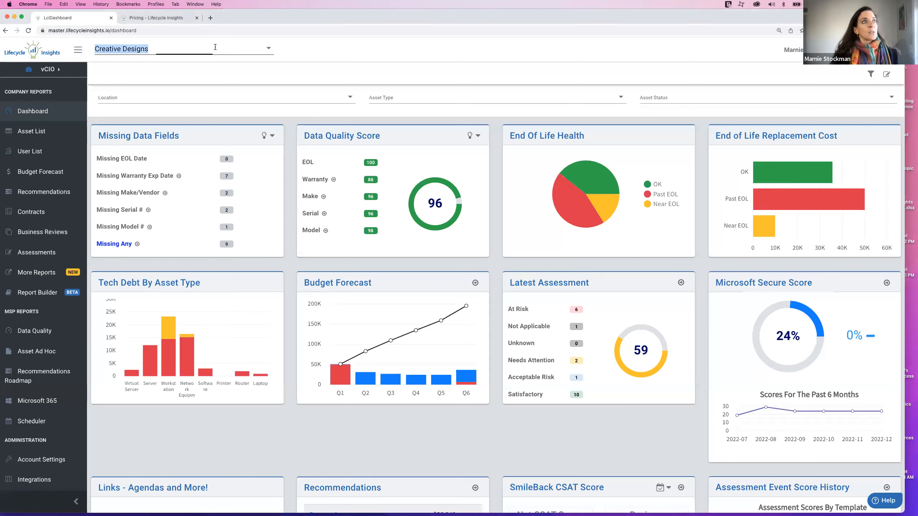
{"action": "left_click", "coordinate": [336, 62]}
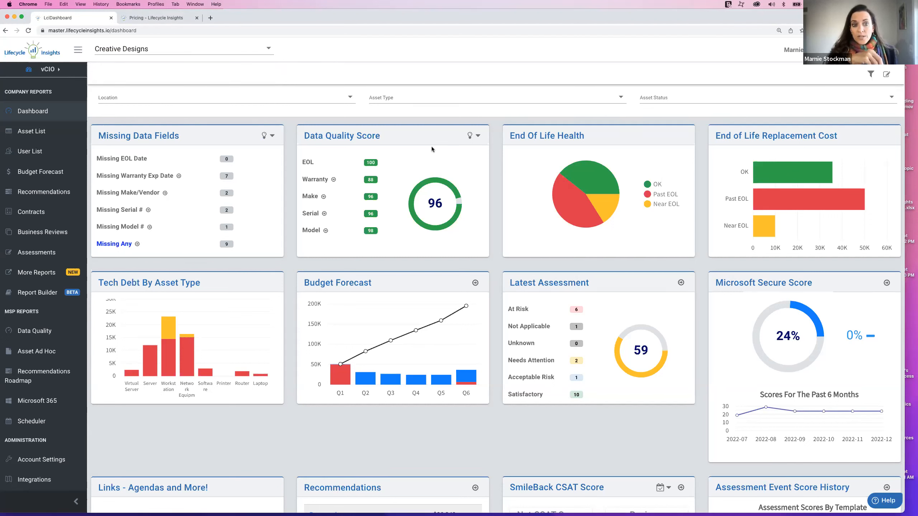
Step: Open the asset list for Creative Designs and filter it to assets with unsupported operating systems only
{"action": "left_click", "coordinate": [28, 133]}
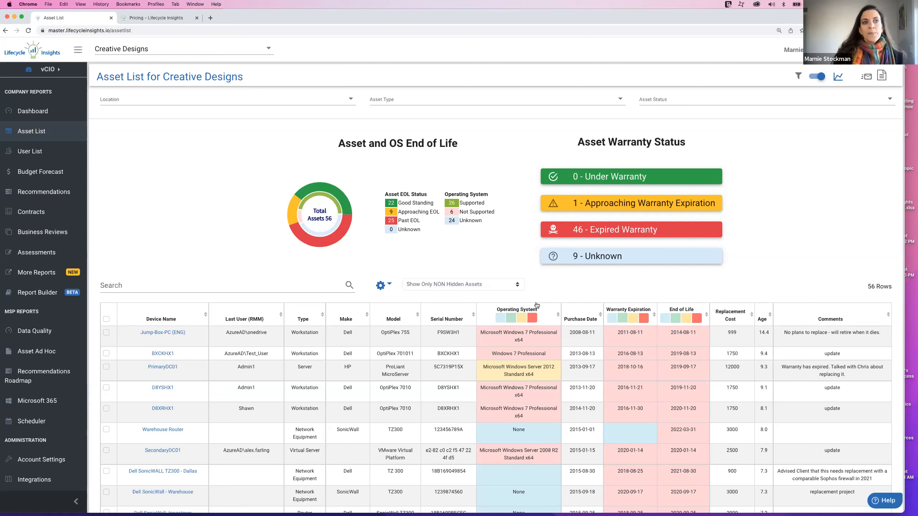
{"action": "left_click", "coordinate": [499, 320]}
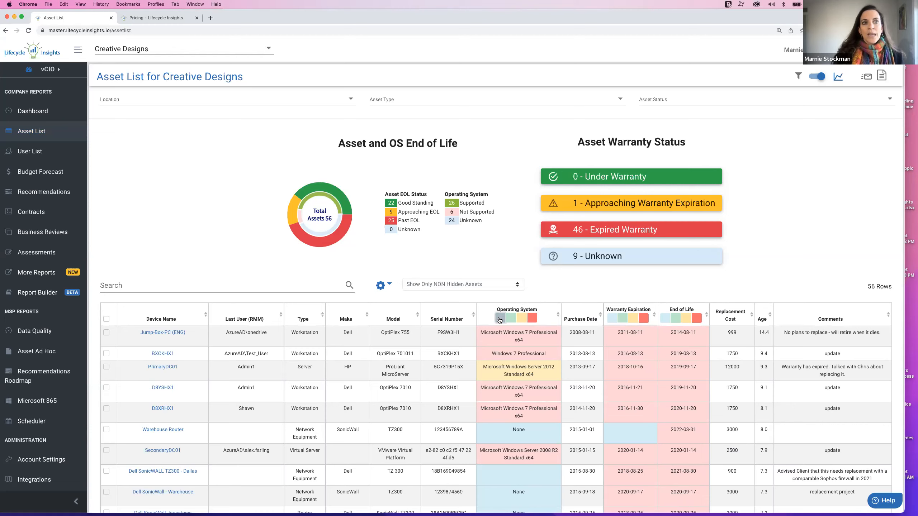
{"action": "left_click", "coordinate": [466, 318]}
{"action": "left_click", "coordinate": [476, 319]}
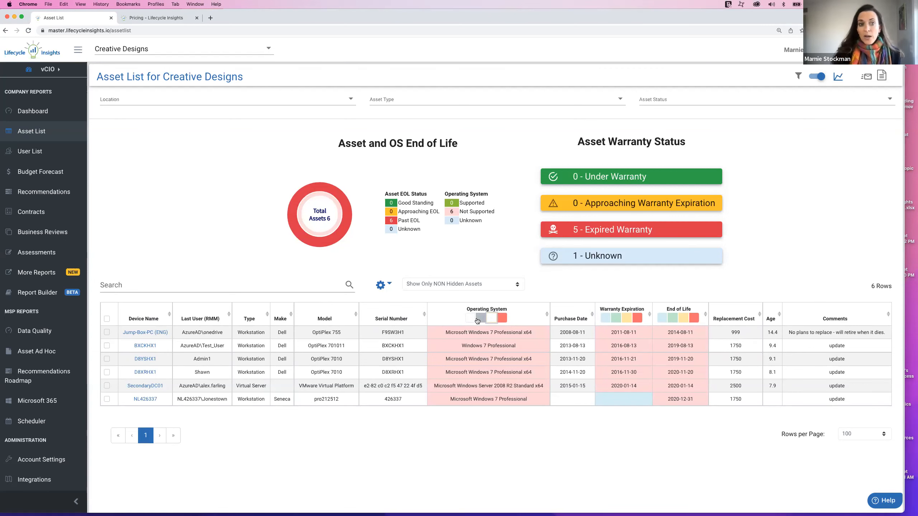
Step: Select all filtered assets and preview a new replacement recommendation for them, closing the form without saving
{"action": "left_click", "coordinate": [106, 319]}
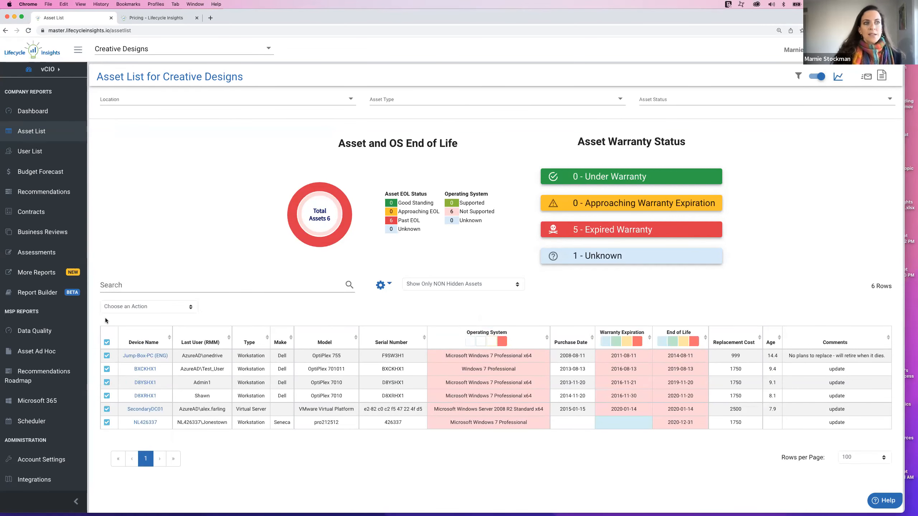
{"action": "left_click", "coordinate": [123, 305]}
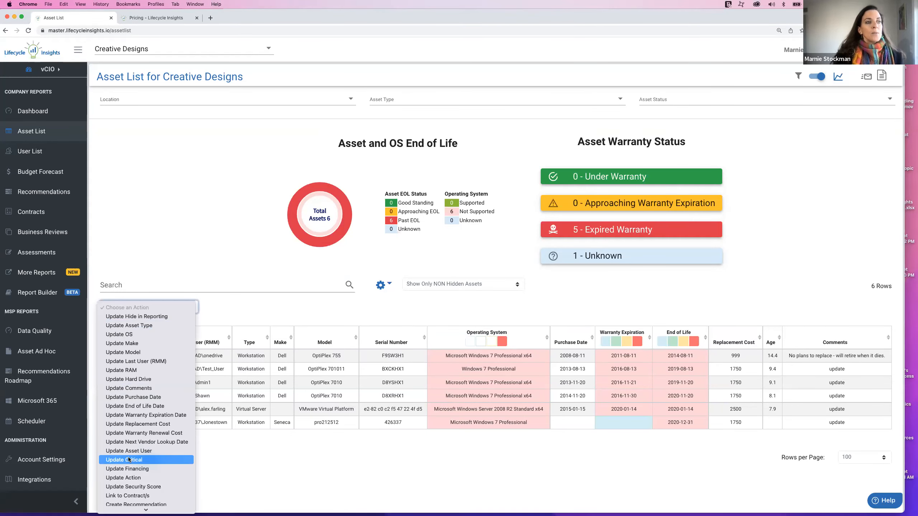
{"action": "left_click", "coordinate": [130, 499]}
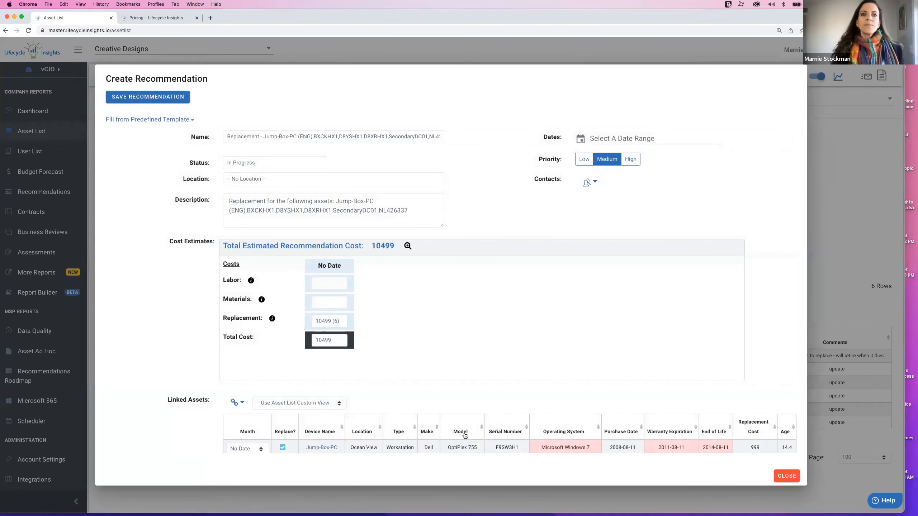
{"action": "left_click", "coordinate": [782, 471]}
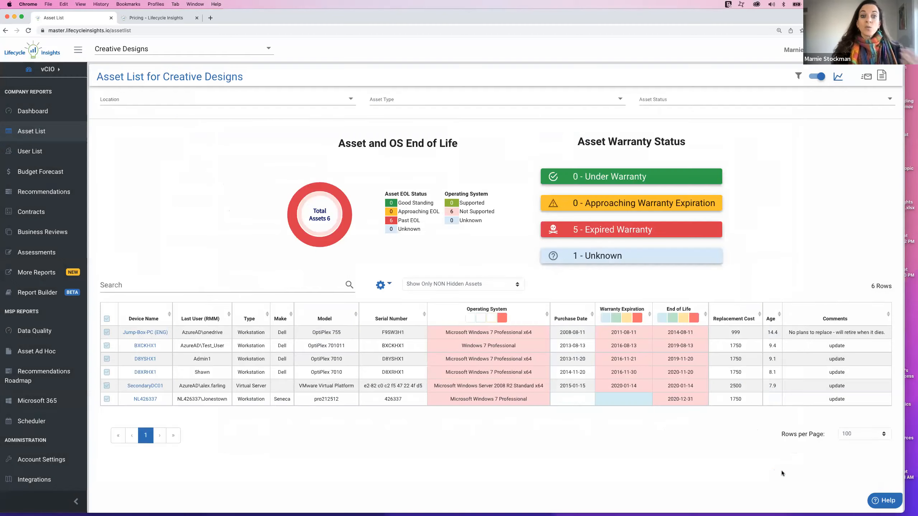
Step: Clear the operating system filter on the asset list so assets of every status are included
{"action": "left_click", "coordinate": [485, 320]}
{"action": "left_click", "coordinate": [470, 320]}
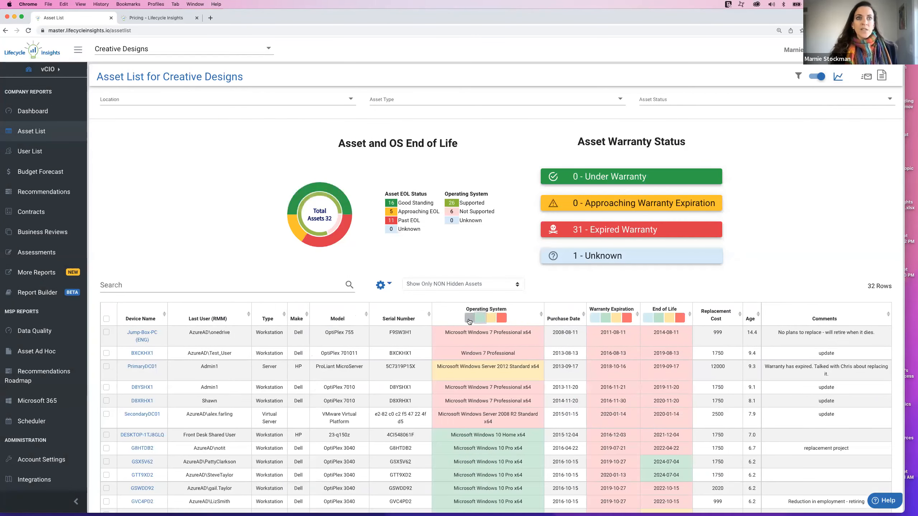
{"action": "left_click", "coordinate": [469, 320]}
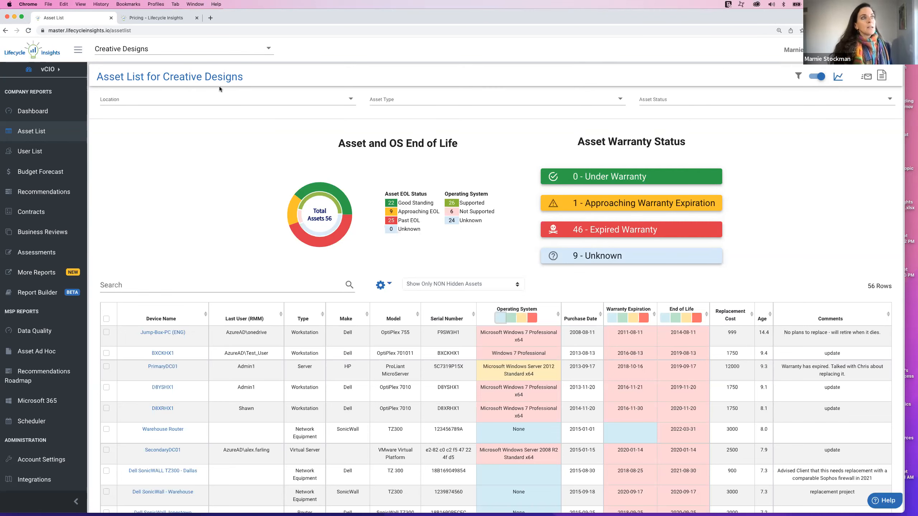
Step: Open the user list and filter it to users missing from Connectwise but present in Microsoft 365
{"action": "left_click", "coordinate": [22, 152]}
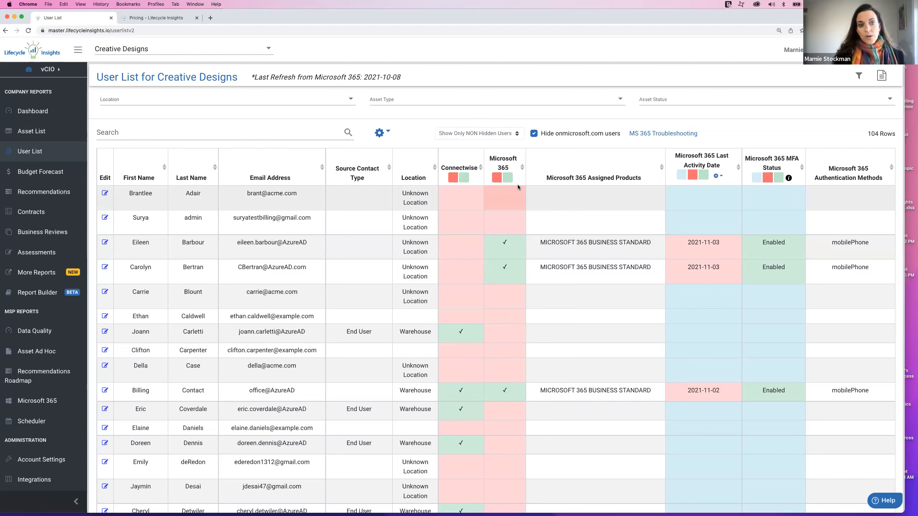
{"action": "left_click", "coordinate": [462, 178]}
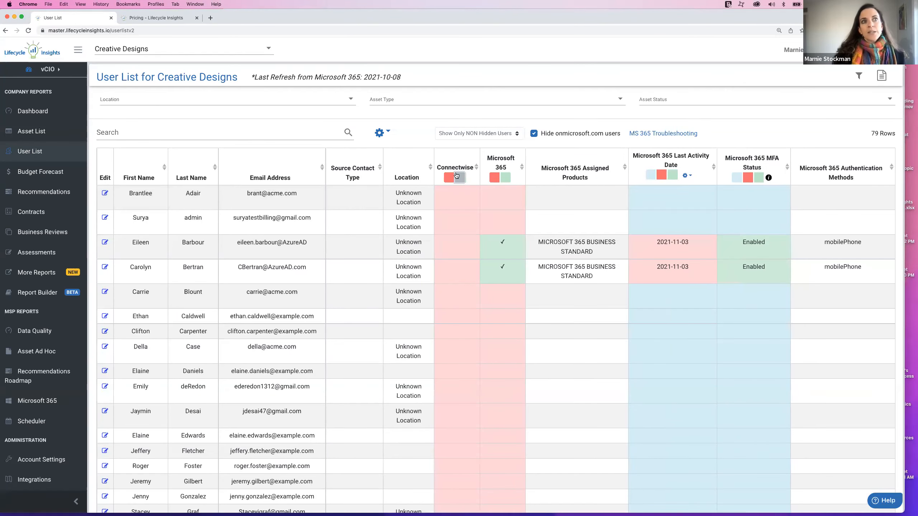
{"action": "left_click", "coordinate": [494, 177]}
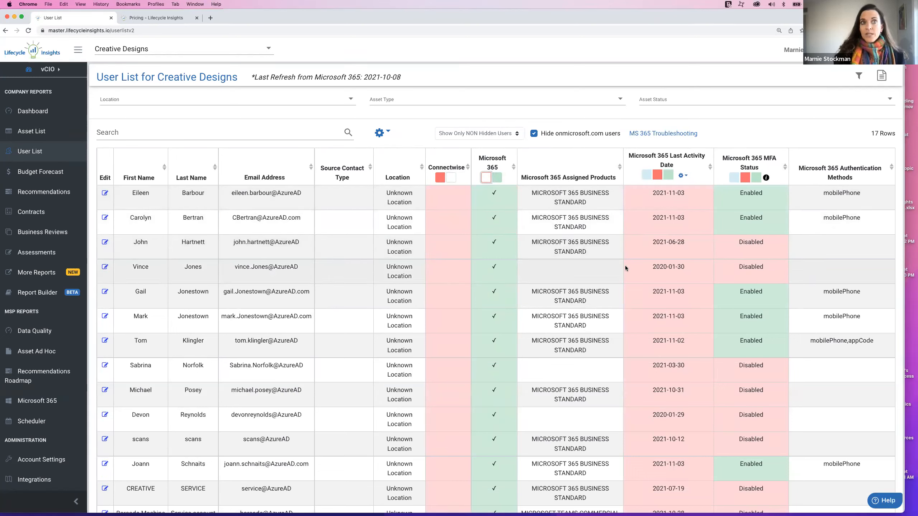
Step: Check the third listed user's Microsoft 365 assigned product, last activity date and MFA status
{"action": "left_click_drag", "start_coordinate": [602, 248], "coordinate": [519, 241]}
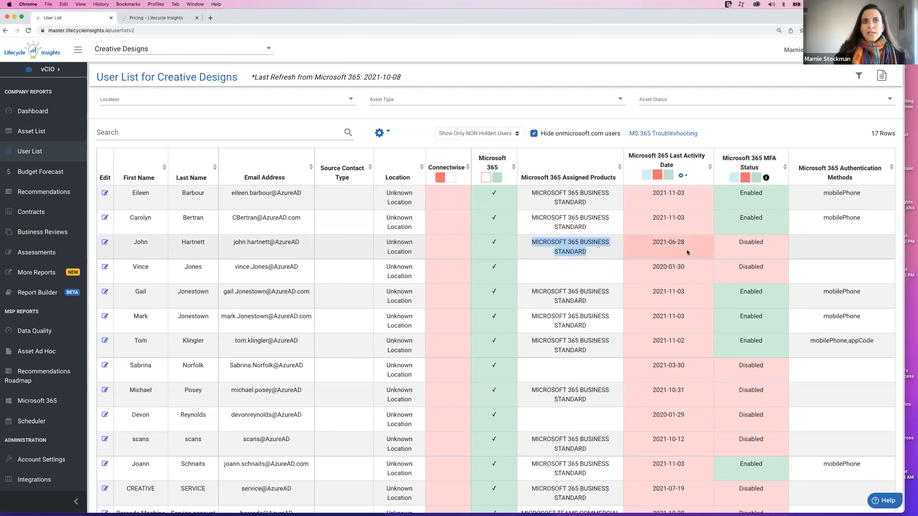
{"action": "left_click_drag", "start_coordinate": [693, 243], "coordinate": [640, 239]}
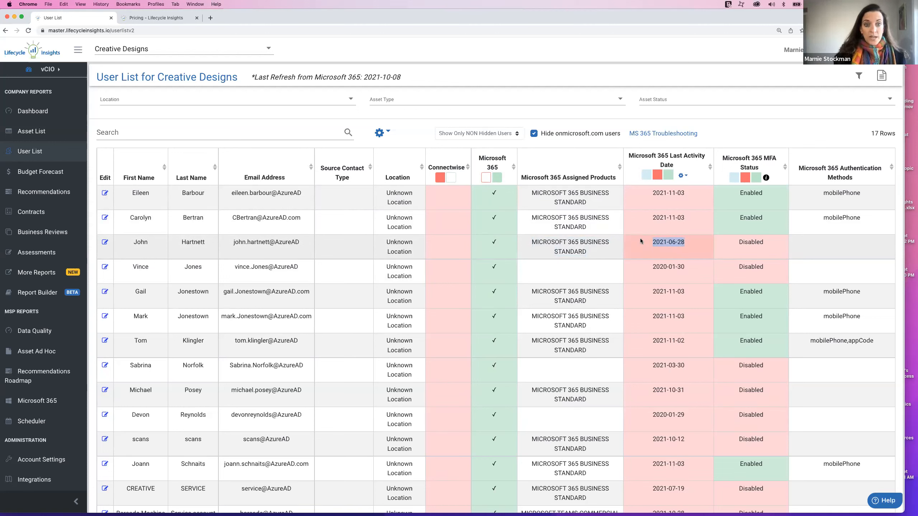
{"action": "left_click_drag", "start_coordinate": [771, 240], "coordinate": [729, 241]}
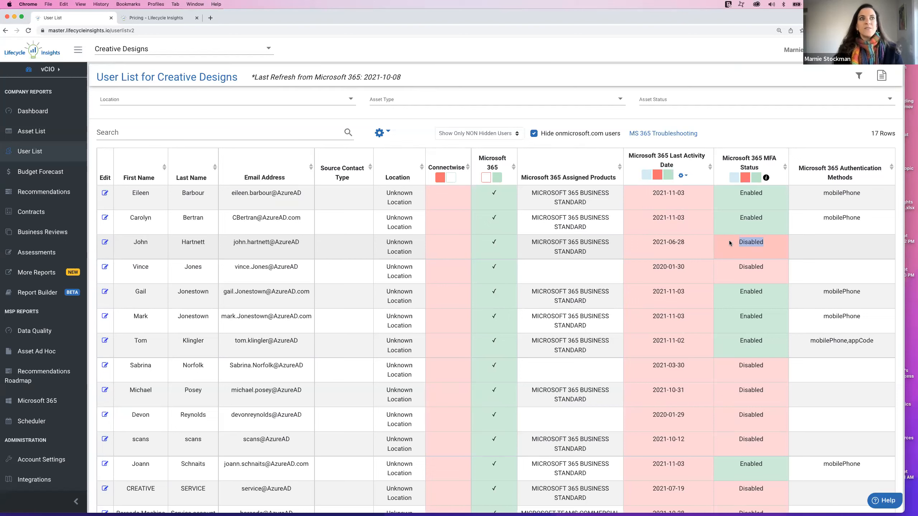
Step: Add the BSN, BSN Latest ESS Score, BSN PFR, BSN Avg Score and BSN Annual Score columns to the user list and save
{"action": "left_click", "coordinate": [386, 132]}
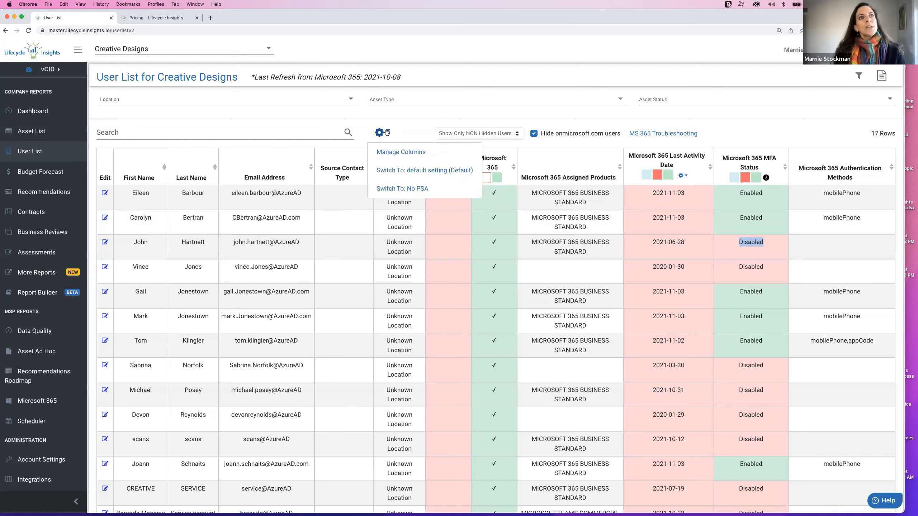
{"action": "left_click", "coordinate": [394, 152]}
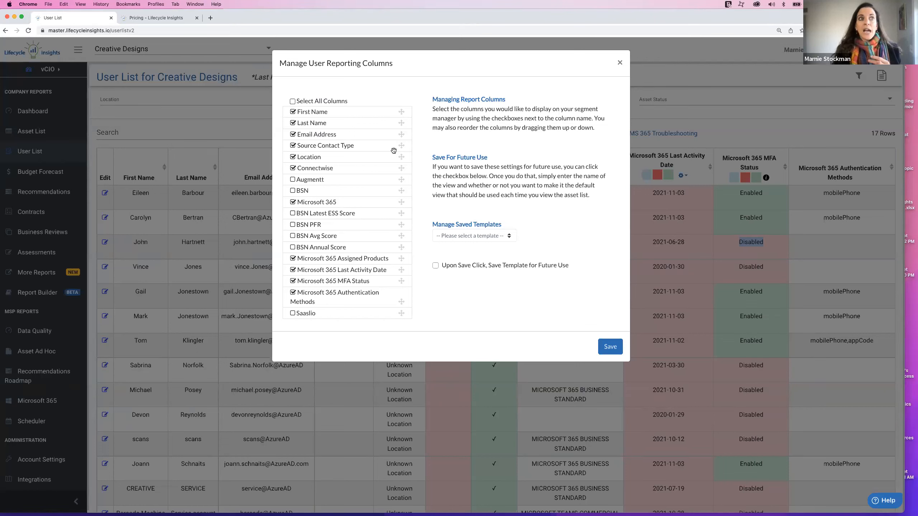
{"action": "left_click", "coordinate": [293, 190]}
{"action": "left_click", "coordinate": [293, 213]}
{"action": "left_click", "coordinate": [293, 225]}
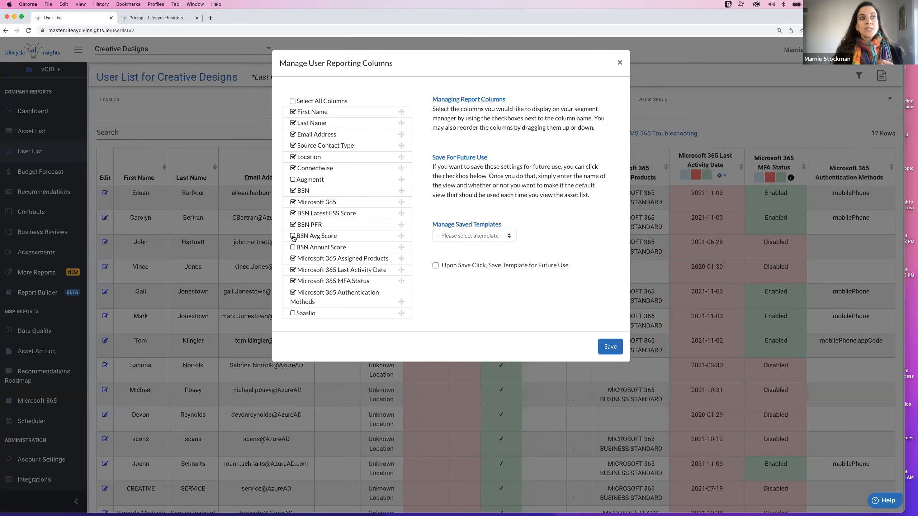
{"action": "left_click", "coordinate": [293, 236]}
{"action": "left_click", "coordinate": [293, 248]}
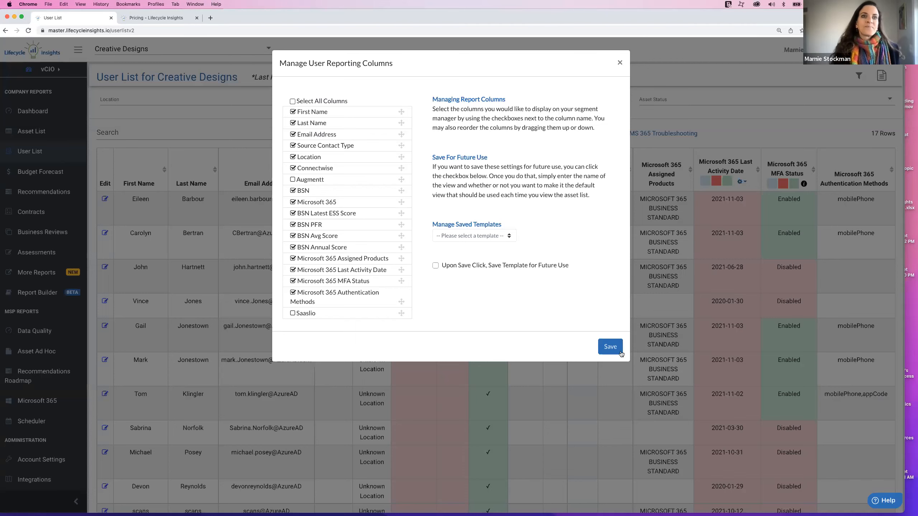
{"action": "left_click", "coordinate": [610, 347]}
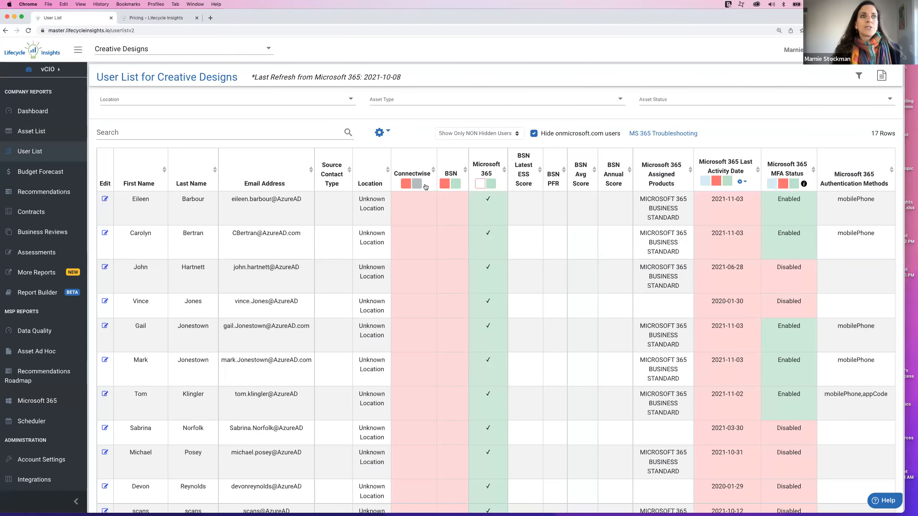
Step: Switch the Connectwise filter so the list includes only users found in both Connectwise and Microsoft 365
{"action": "left_click", "coordinate": [415, 185]}
{"action": "left_click", "coordinate": [414, 185]}
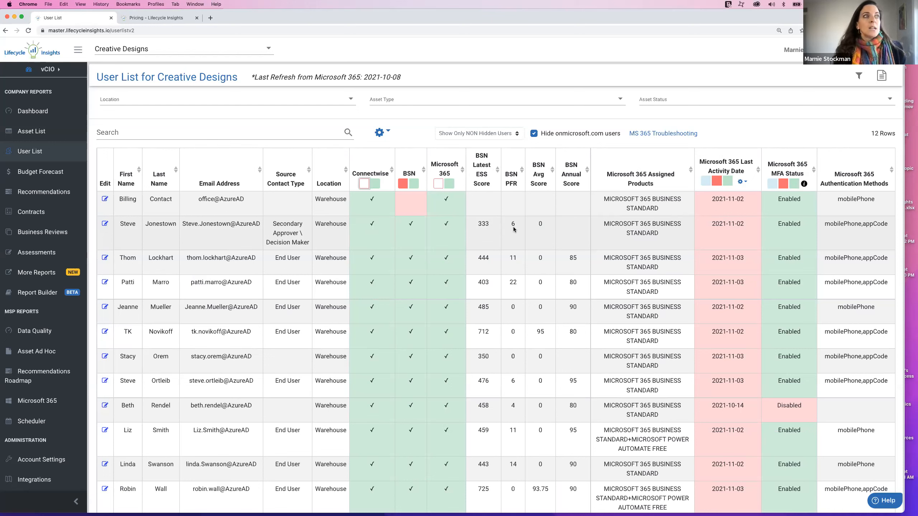
Step: View the Microsoft Secure Score report from More Reports and return to the report overview
{"action": "left_click", "coordinate": [34, 273]}
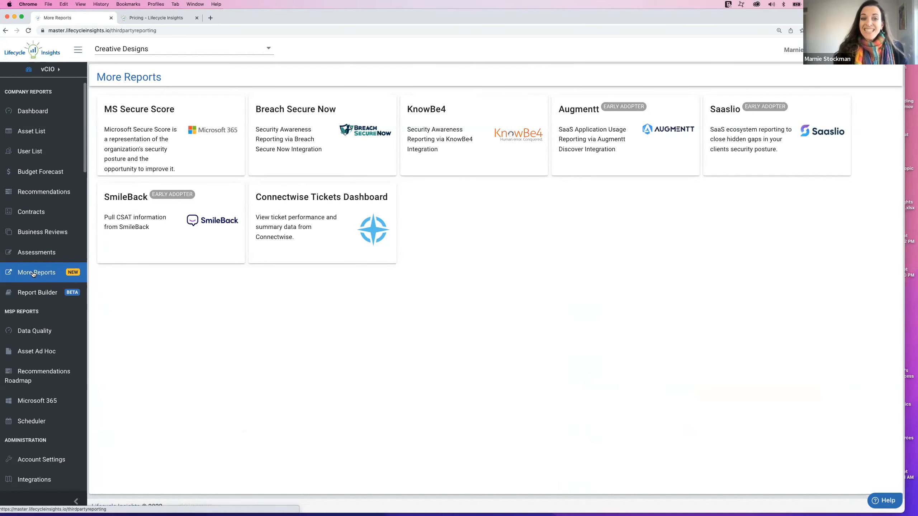
{"action": "left_click", "coordinate": [159, 141]}
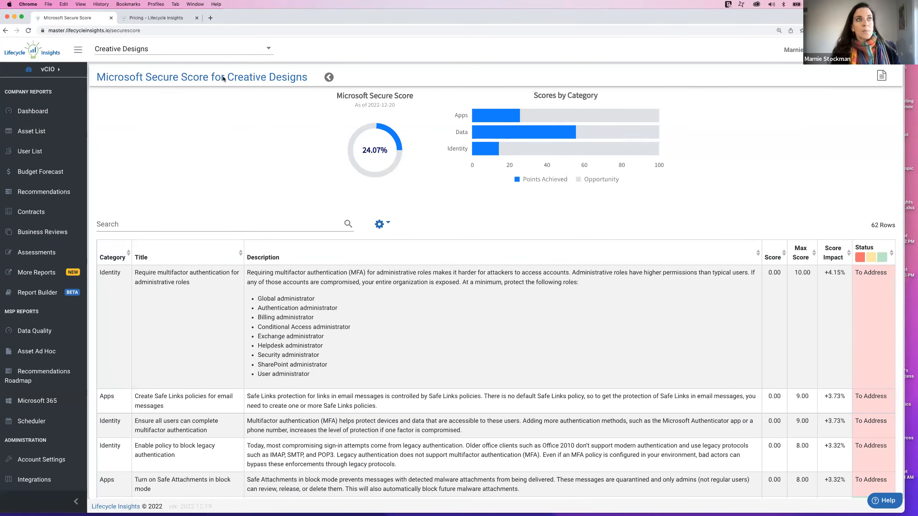
{"action": "left_click", "coordinate": [329, 77]}
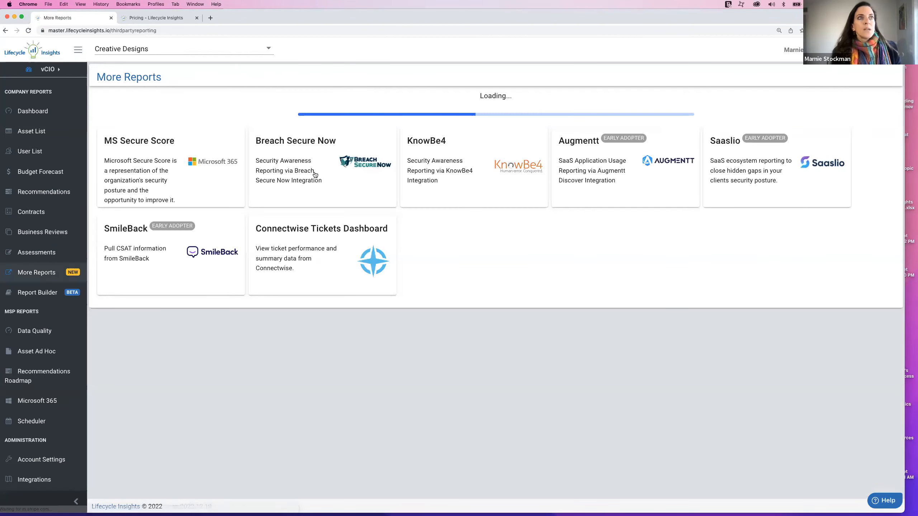
Step: Review the Breach Secure Now and Augmentt SaaS usage reports, returning to the report overview
{"action": "left_click", "coordinate": [296, 144]}
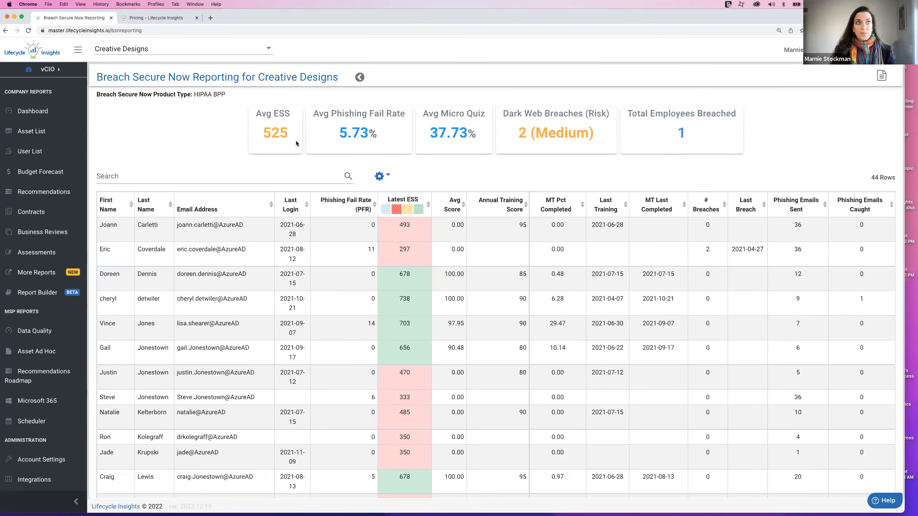
{"action": "left_click", "coordinate": [360, 77]}
{"action": "left_click", "coordinate": [616, 134]}
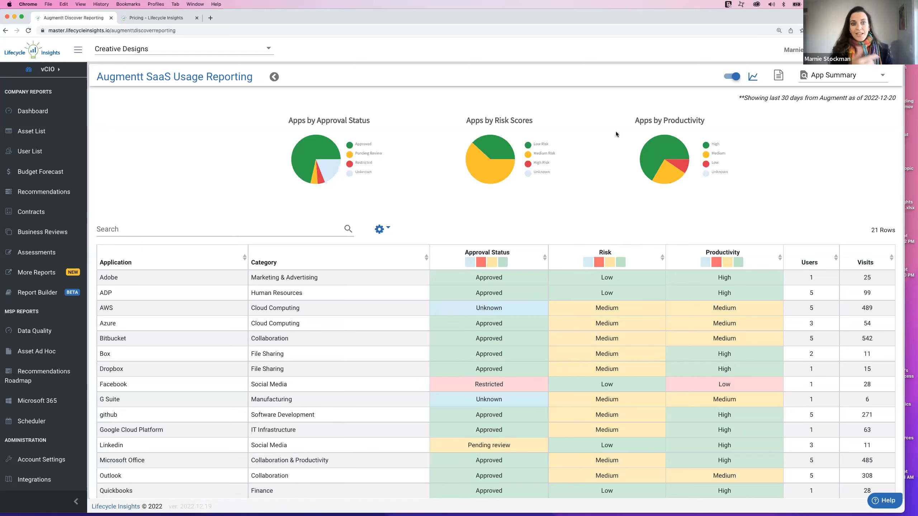
{"action": "left_click", "coordinate": [274, 77]}
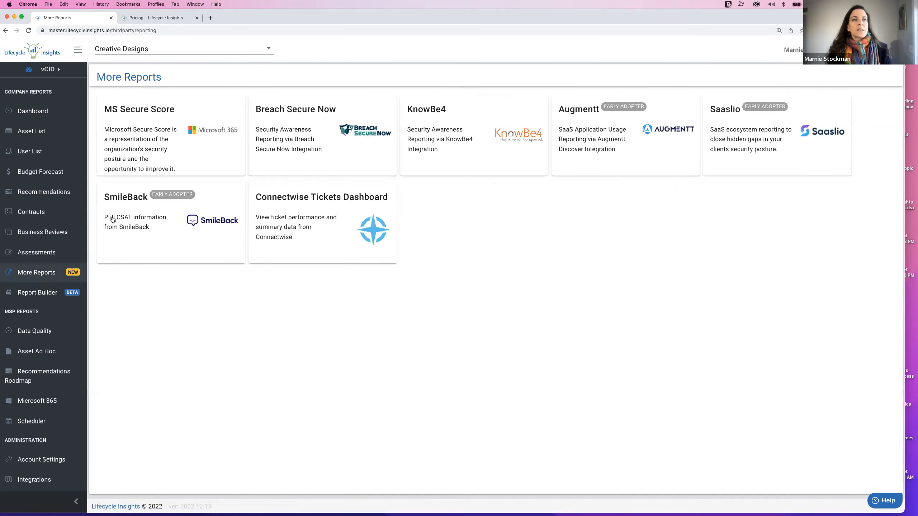
Step: View the SmileBack customer satisfaction report and the Connectwise Tickets Dashboard
{"action": "left_click", "coordinate": [138, 220]}
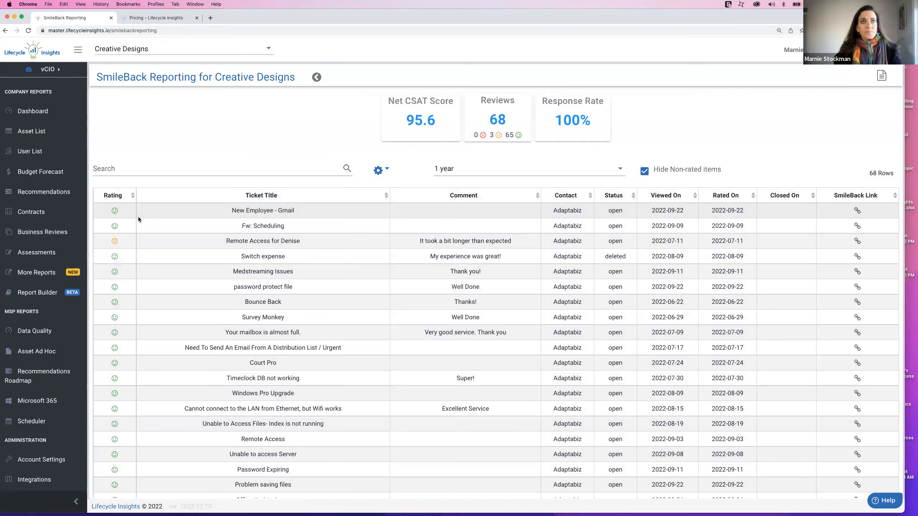
{"action": "left_click", "coordinate": [316, 78]}
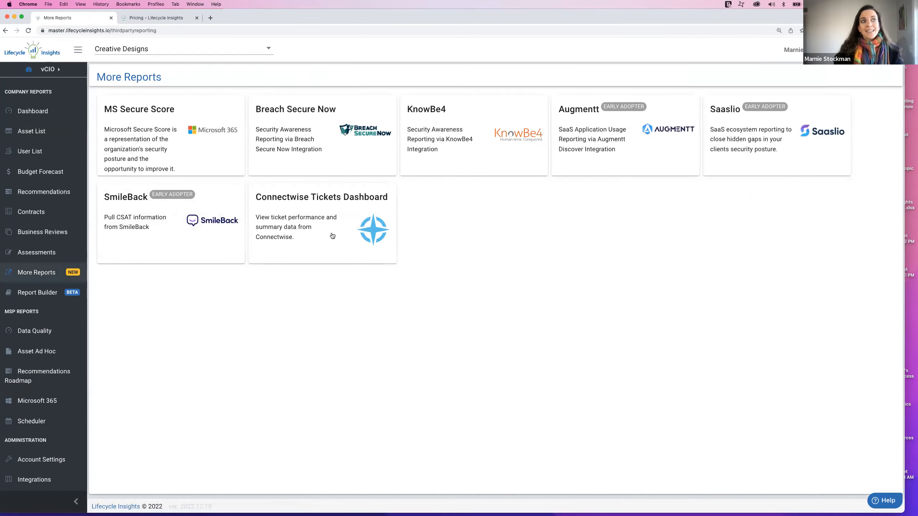
{"action": "left_click", "coordinate": [330, 230]}
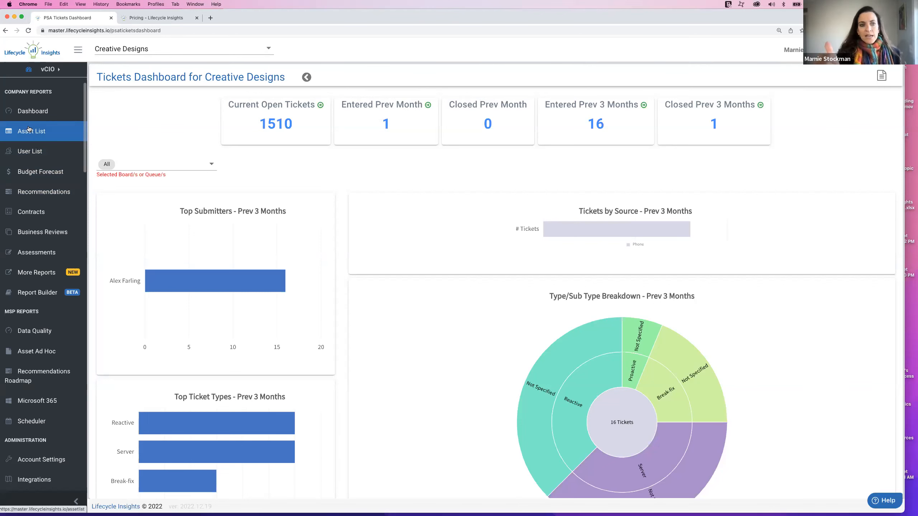
Step: Look at the client's contracts, and expand the Network Equipment component in the budget forecast
{"action": "left_click", "coordinate": [29, 213]}
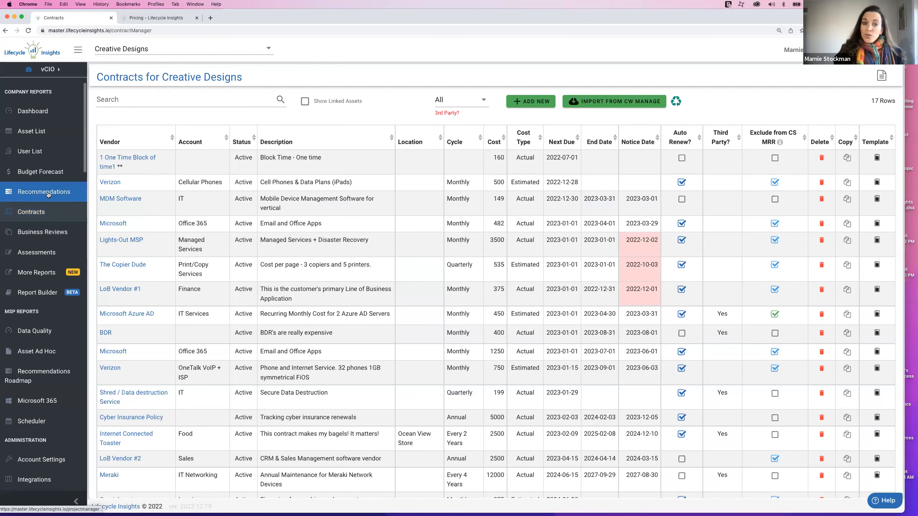
{"action": "left_click", "coordinate": [41, 172]}
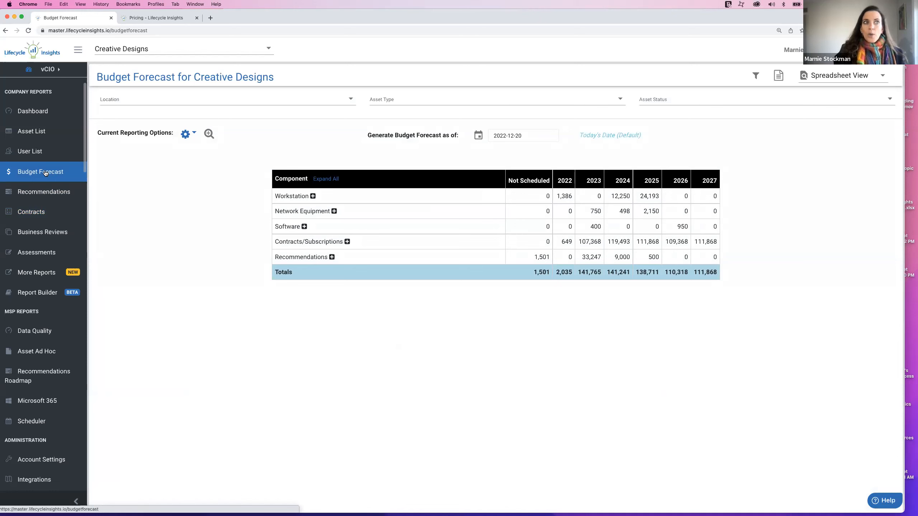
{"action": "left_click", "coordinate": [334, 211]}
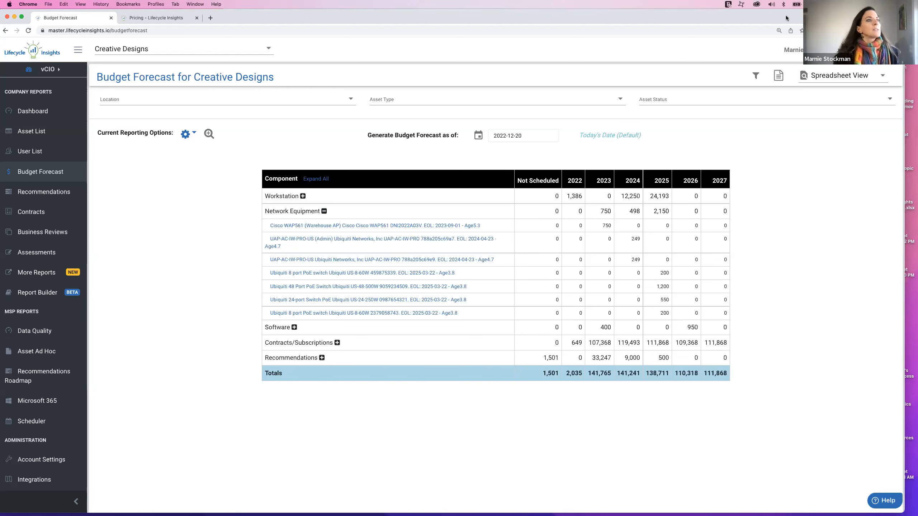
Step: Open the assessments area, and compare package prices on the Pricing page for 5, 25, 50 and 100 customers, ending on 5
{"action": "left_click", "coordinate": [26, 257]}
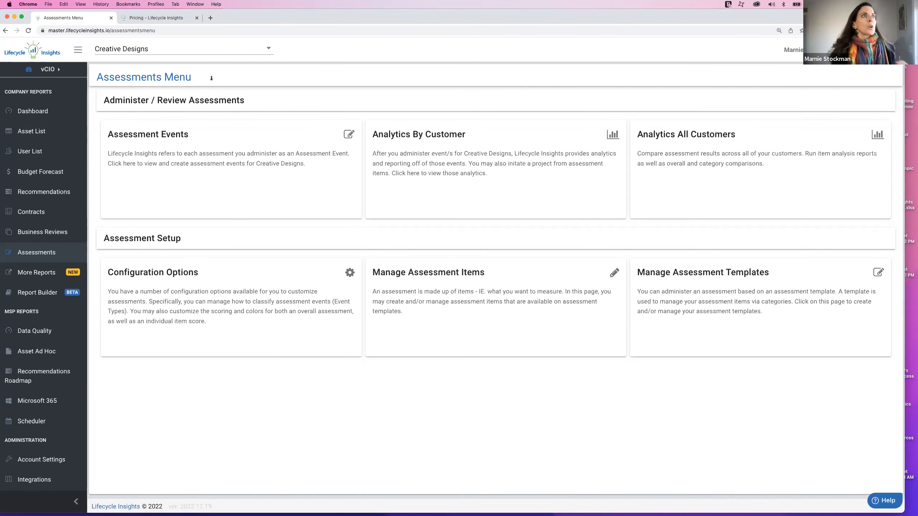
{"action": "left_click", "coordinate": [140, 20]}
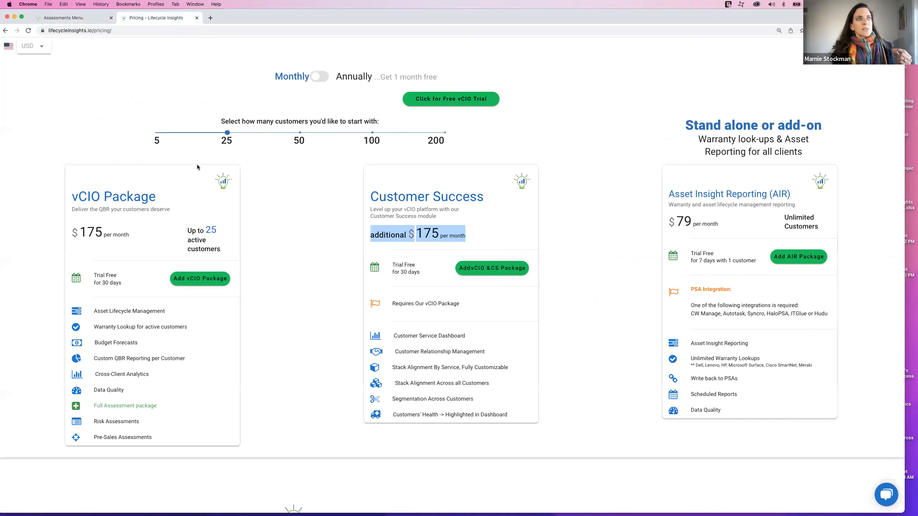
{"action": "left_click", "coordinate": [157, 133]}
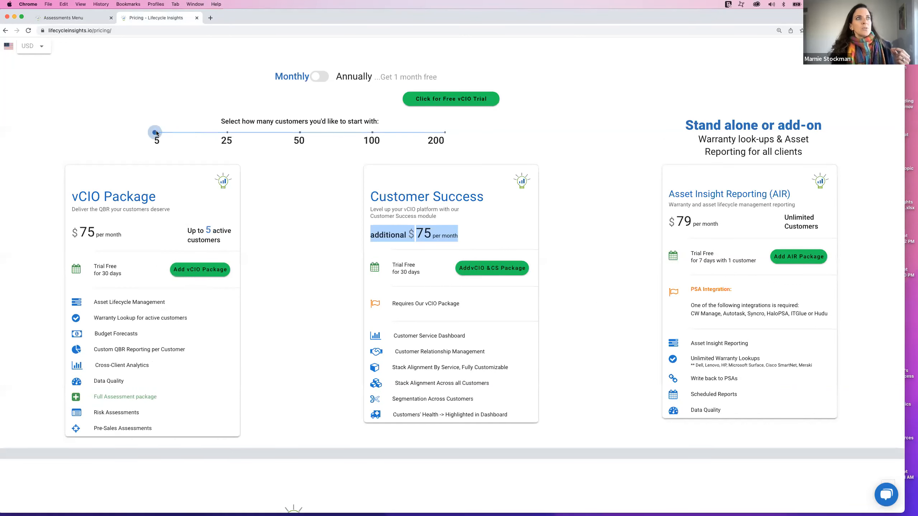
{"action": "left_click", "coordinate": [228, 133]}
{"action": "left_click", "coordinate": [299, 134]}
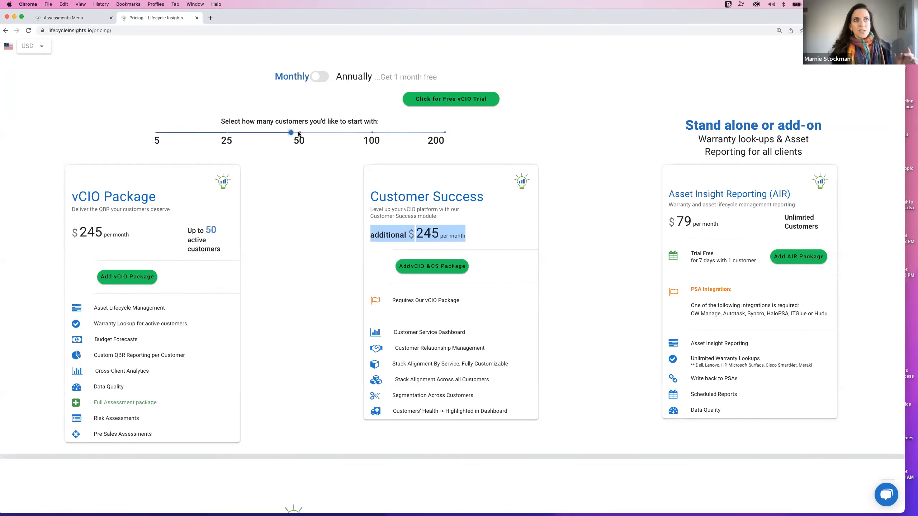
{"action": "left_click", "coordinate": [372, 133]}
{"action": "left_click", "coordinate": [155, 133]}
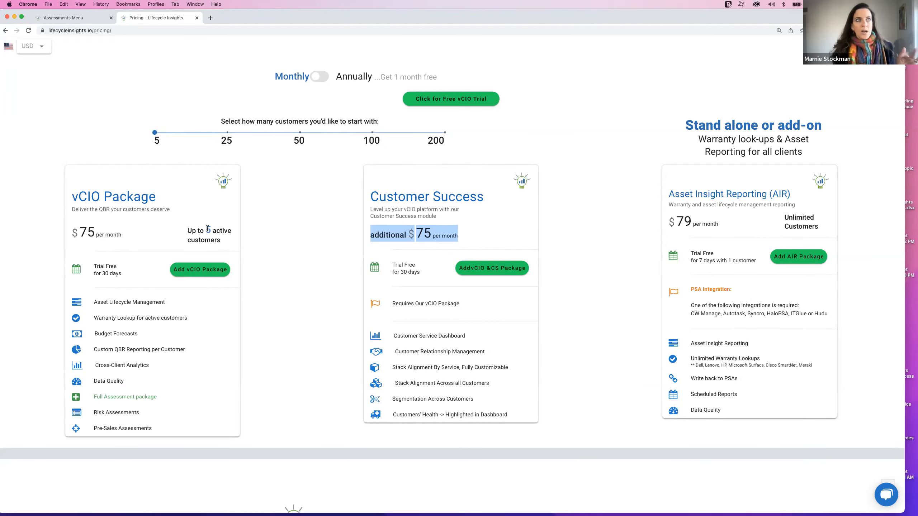
{"action": "left_click", "coordinate": [227, 133]}
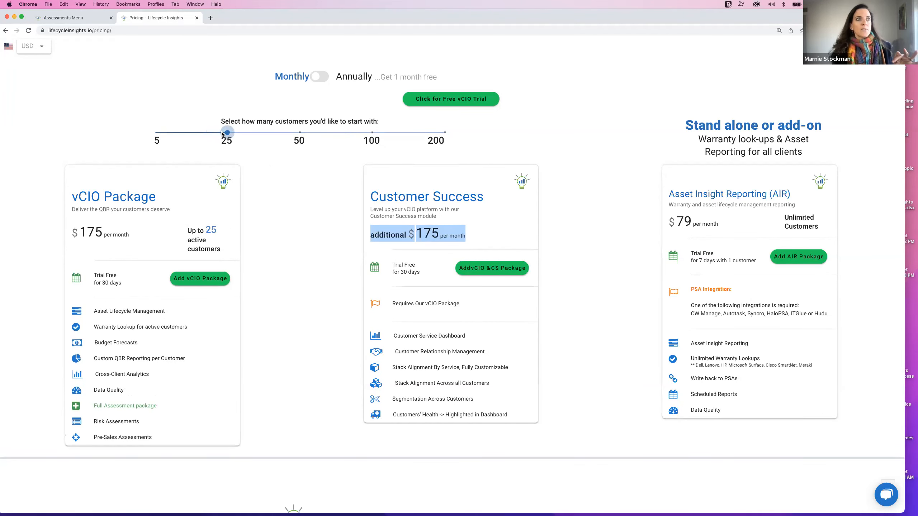
{"action": "left_click", "coordinate": [154, 133]}
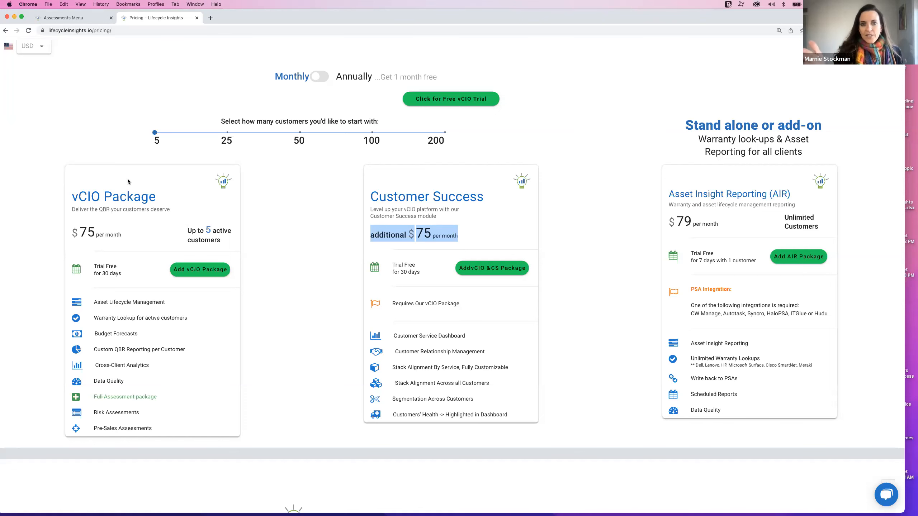
Step: Return to the assessments menu and examine the assessment templates, including the shared ones available for import
{"action": "left_click", "coordinate": [80, 19]}
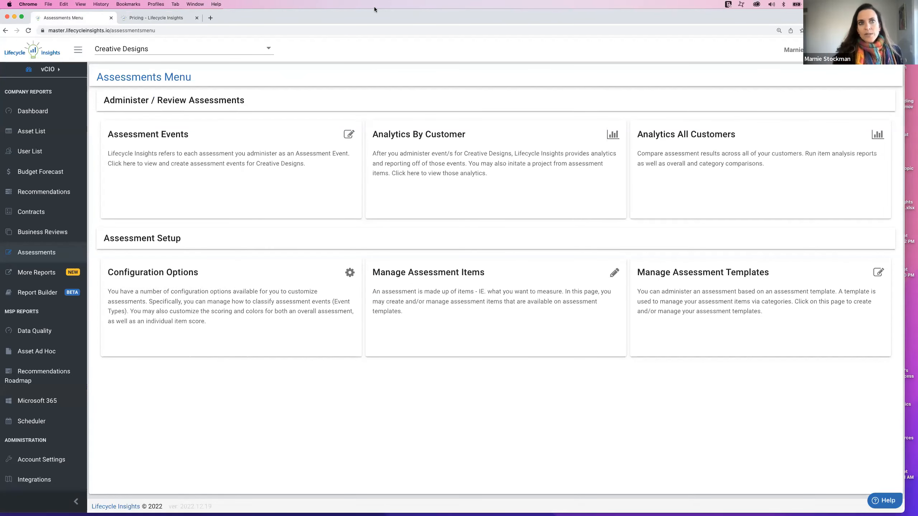
{"action": "left_click", "coordinate": [693, 288]}
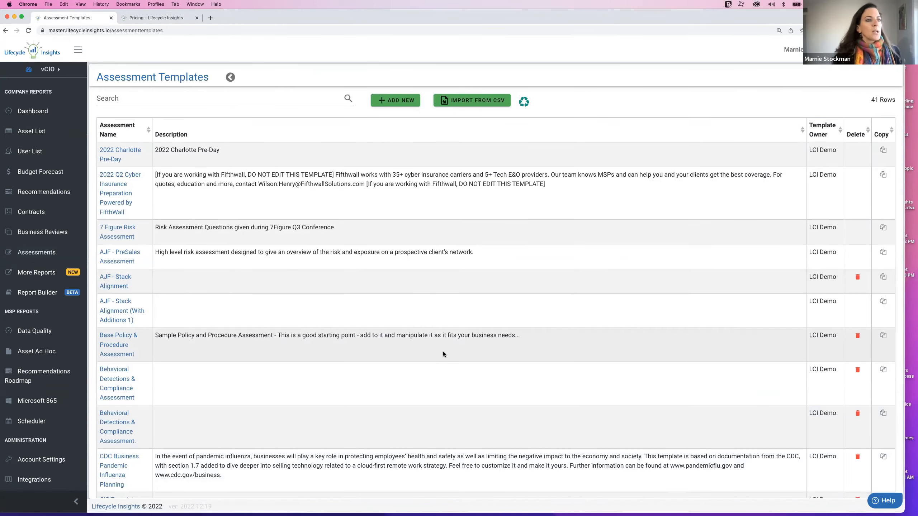
{"action": "scroll", "coordinate": [444, 354], "scroll_direction": "down", "scroll_amount": 20}
{"action": "scroll", "coordinate": [443, 354], "scroll_direction": "down", "scroll_amount": 12}
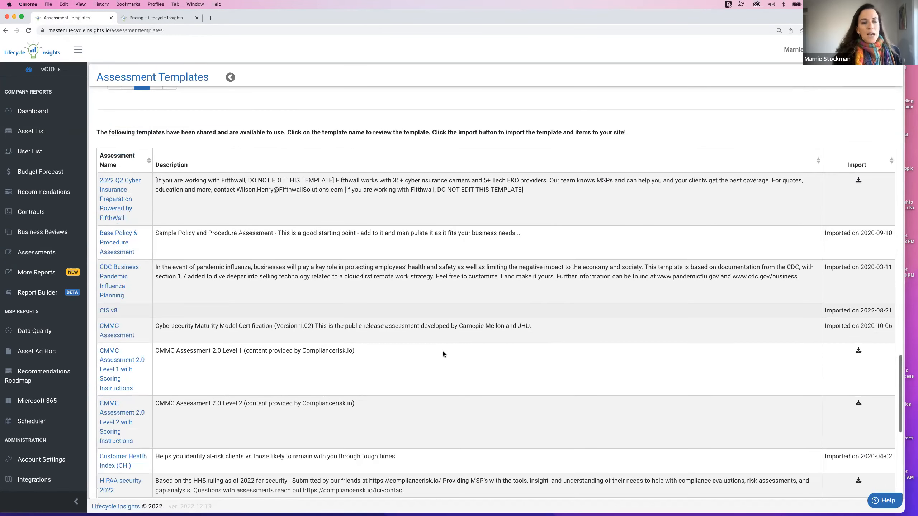
{"action": "scroll", "coordinate": [444, 354], "scroll_direction": "down", "scroll_amount": 2}
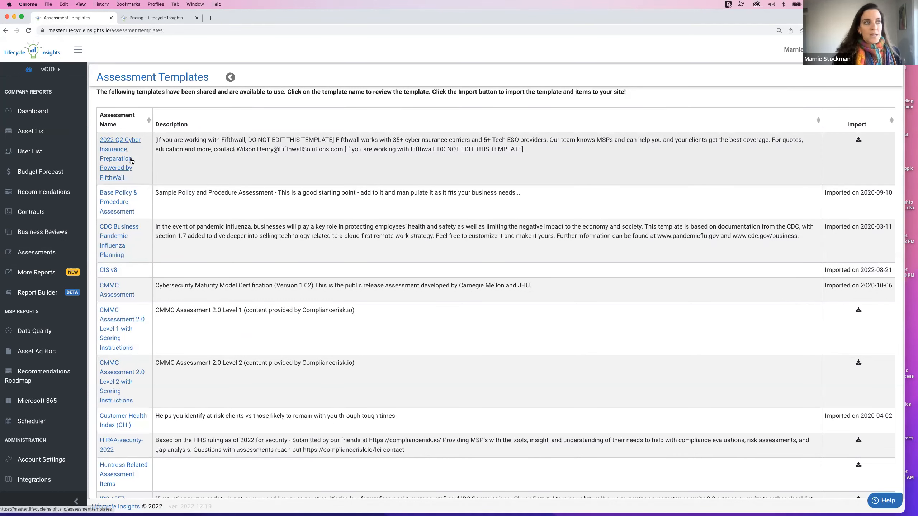
{"action": "scroll", "coordinate": [118, 271], "scroll_direction": "down", "scroll_amount": 2}
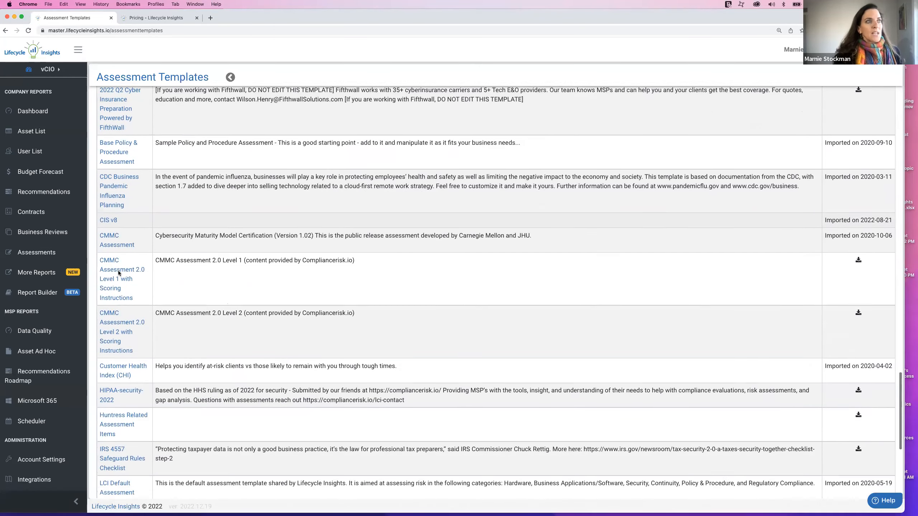
{"action": "scroll", "coordinate": [119, 273], "scroll_direction": "down", "scroll_amount": 7}
{"action": "scroll", "coordinate": [125, 288], "scroll_direction": "down", "scroll_amount": 2}
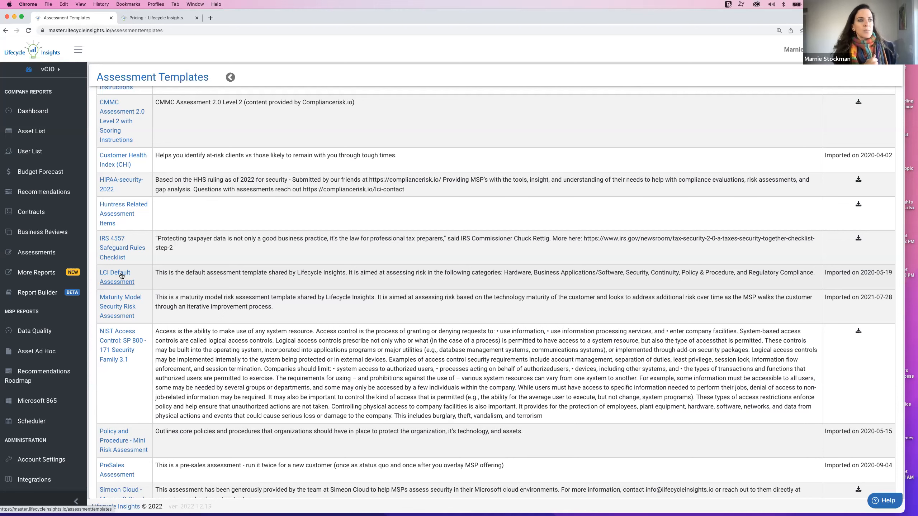
Step: Go back to the assessments menu and open Creative Designs' LCI Default Assessment prospecting event dated 2022-08-17
{"action": "left_click", "coordinate": [230, 78]}
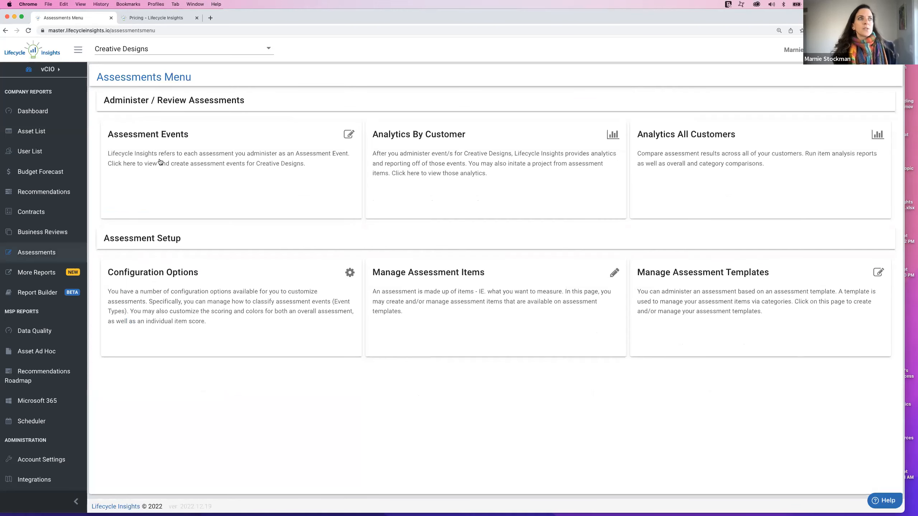
{"action": "left_click", "coordinate": [161, 162]}
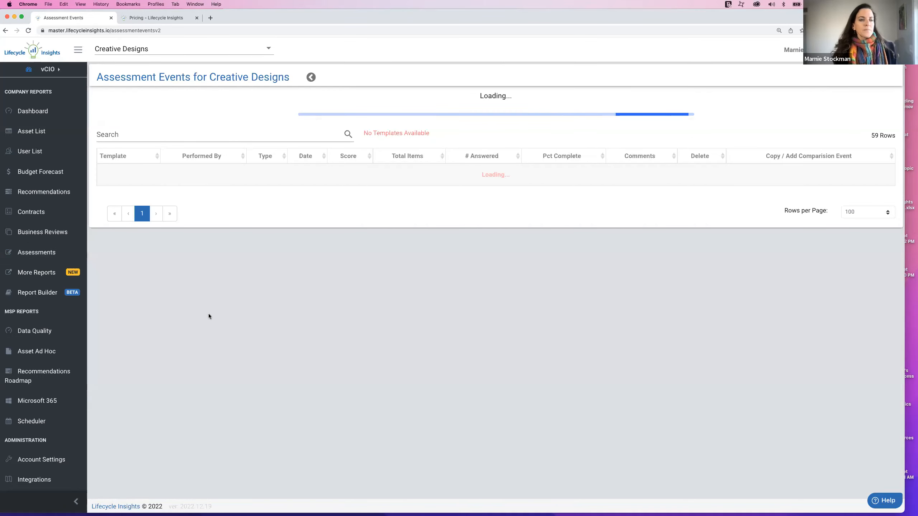
{"action": "scroll", "coordinate": [208, 314], "scroll_direction": "down", "scroll_amount": 6}
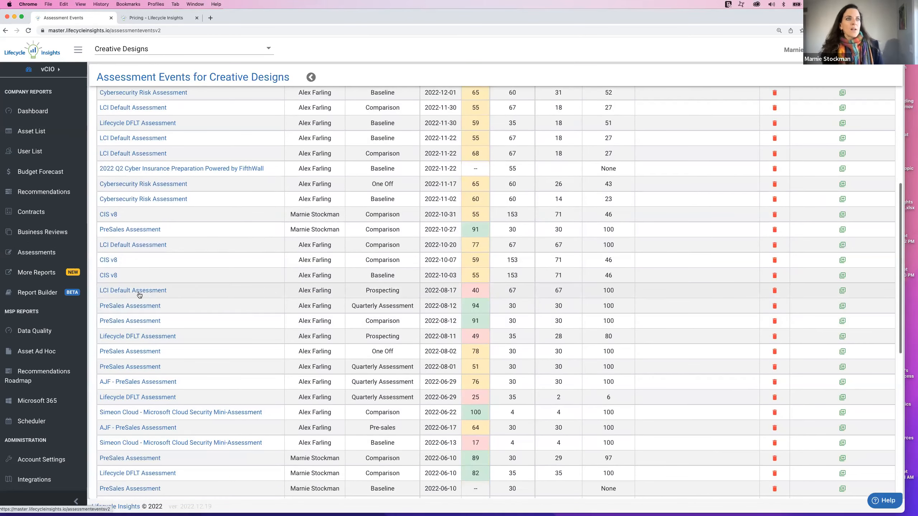
{"action": "left_click", "coordinate": [140, 292]}
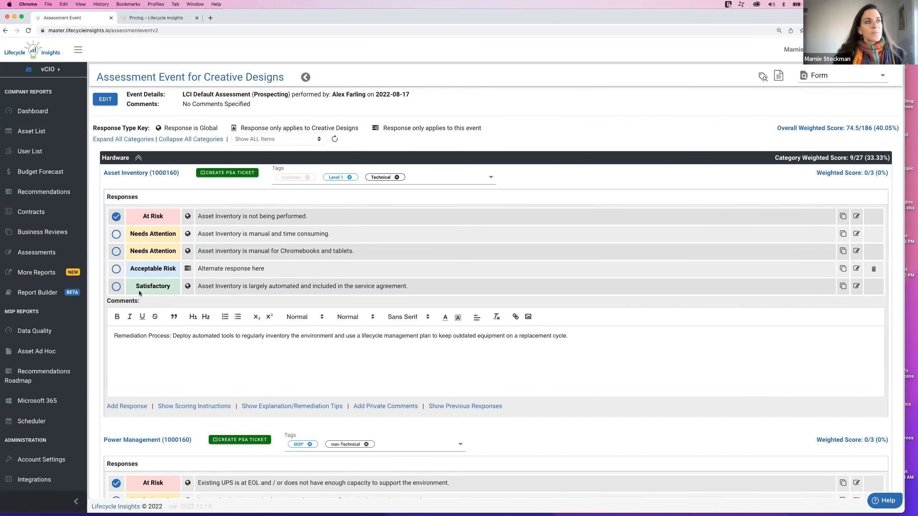
Step: Try the manual and time-consuming response for Asset Inventory, restore the At Risk response, and briefly highlight the remediation comment
{"action": "left_click", "coordinate": [117, 234]}
{"action": "left_click", "coordinate": [115, 217]}
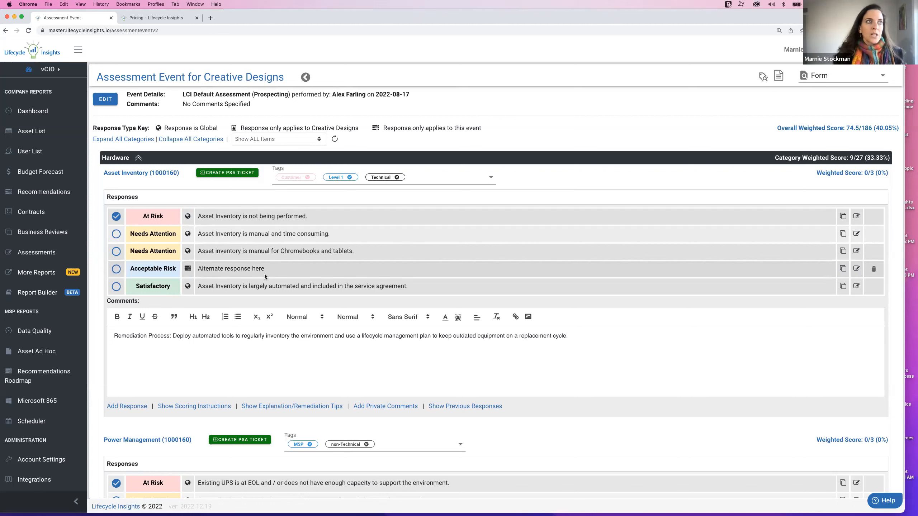
{"action": "left_click_drag", "start_coordinate": [568, 336], "coordinate": [111, 336]}
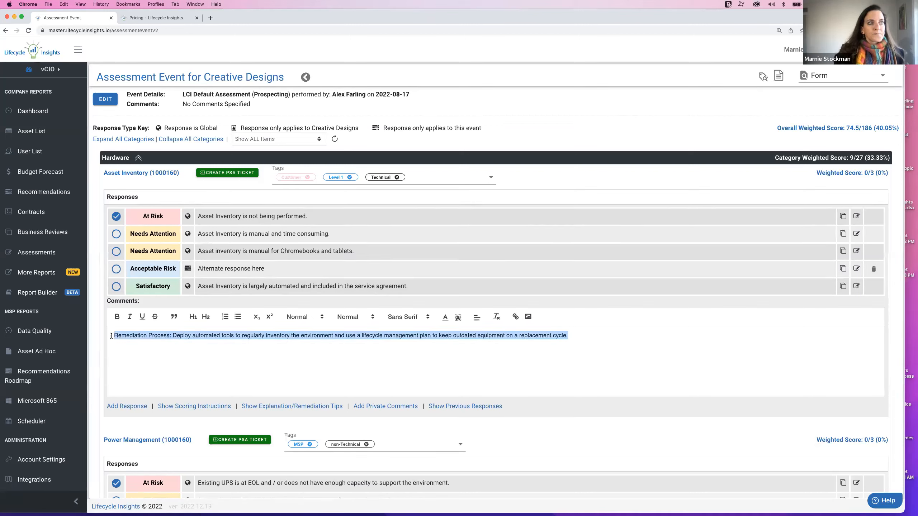
{"action": "left_click", "coordinate": [174, 383]}
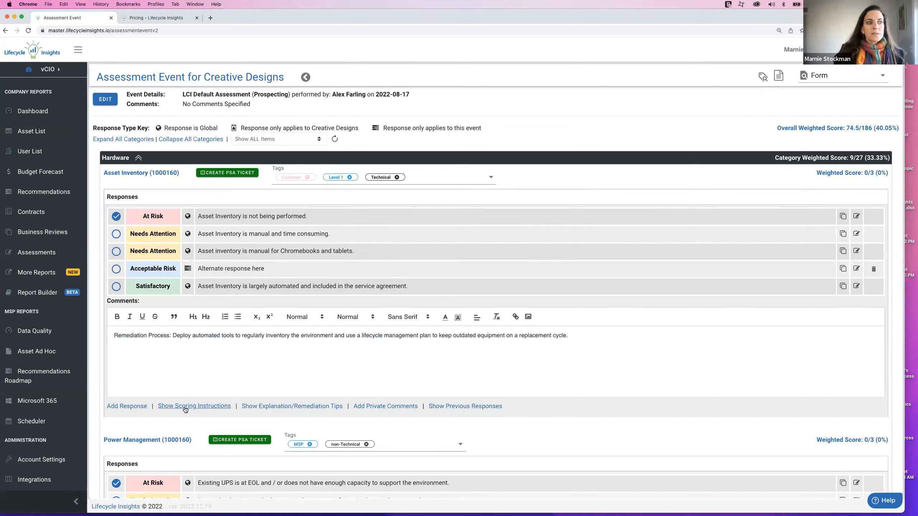
Step: Show the scoring instructions and the explanation/remediation tips for the Asset Inventory item
{"action": "left_click", "coordinate": [213, 406]}
{"action": "left_click", "coordinate": [278, 406]}
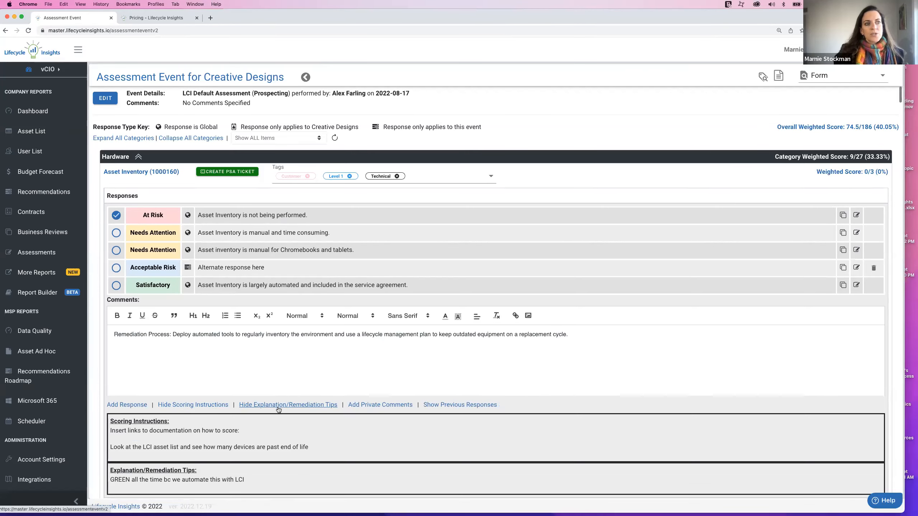
{"action": "scroll", "coordinate": [278, 406], "scroll_direction": "down", "scroll_amount": 2}
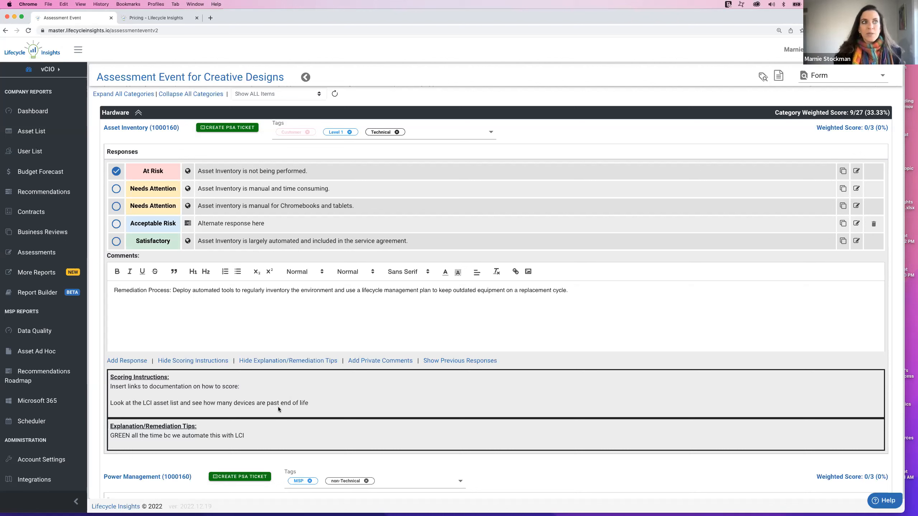
Step: Collapse the Hardware, Security, Continuity, Business Applications / Software and Policy & Procedure categories of the assessment
{"action": "left_click", "coordinate": [138, 114]}
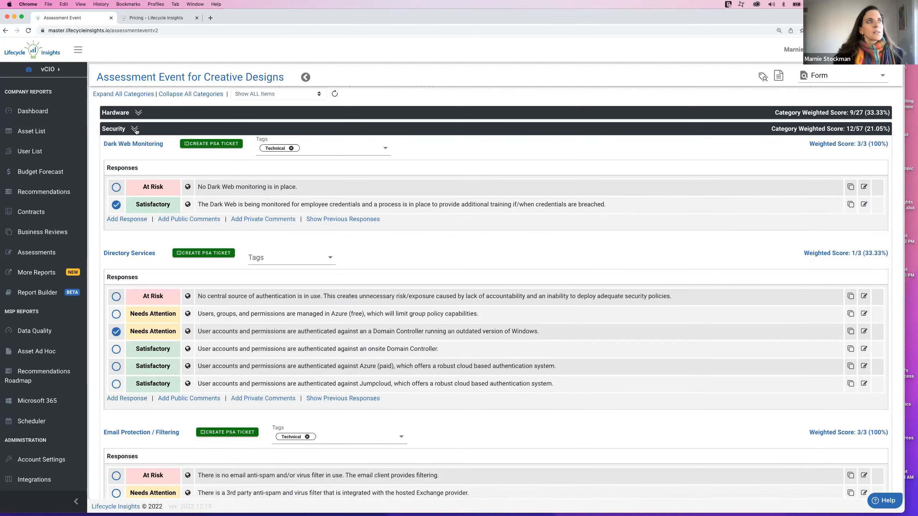
{"action": "left_click", "coordinate": [135, 129]}
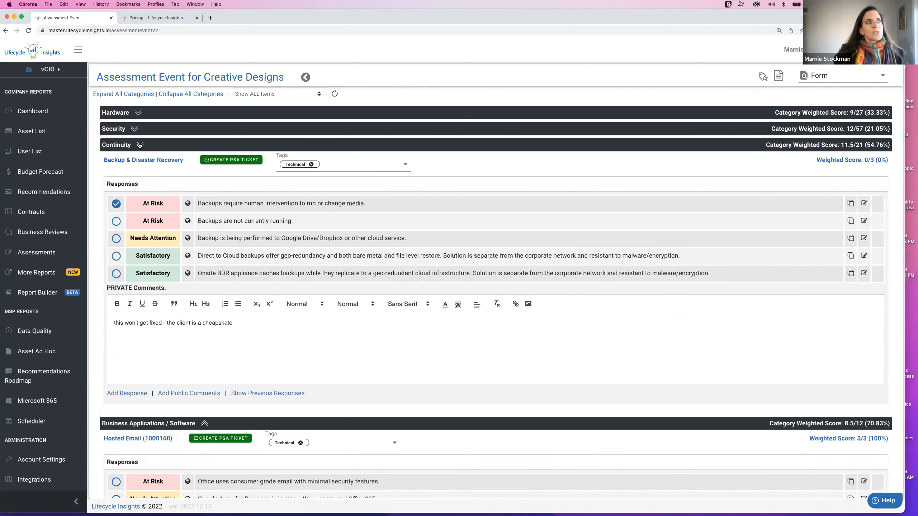
{"action": "left_click", "coordinate": [140, 145]}
{"action": "left_click", "coordinate": [203, 162]}
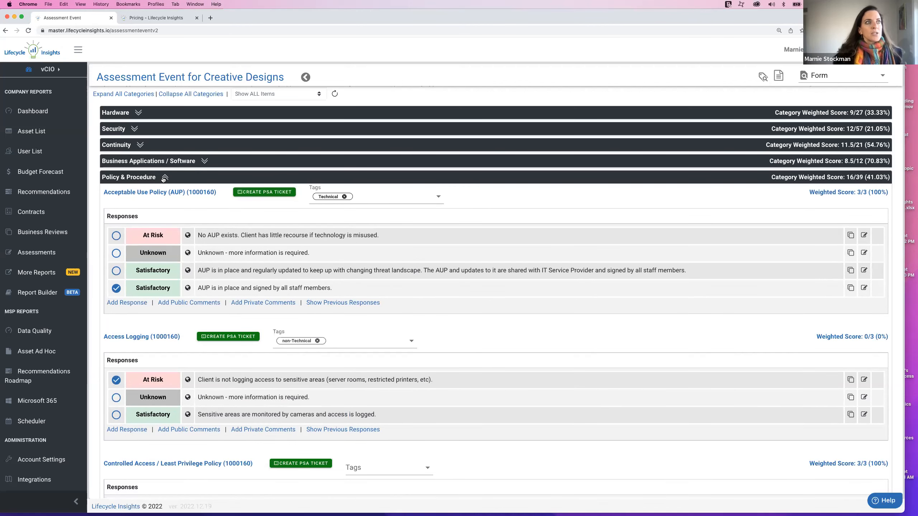
{"action": "left_click", "coordinate": [164, 177]}
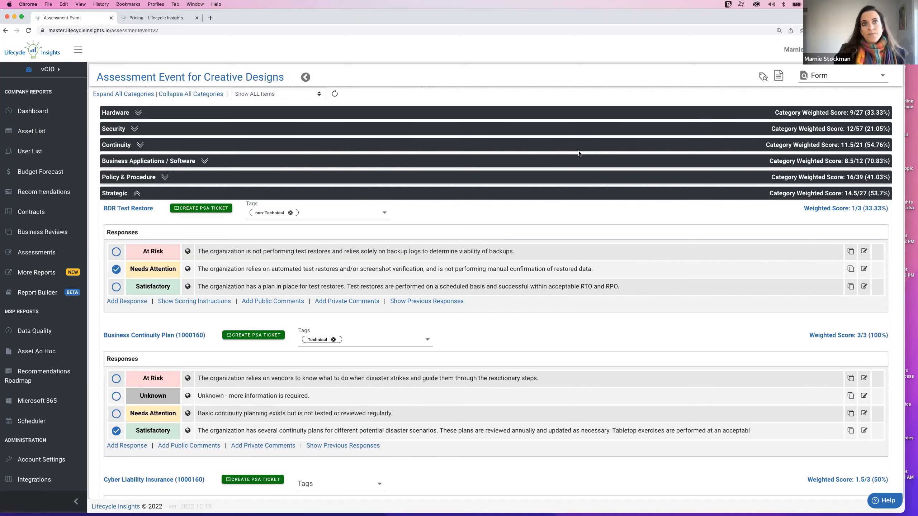
Step: Switch the assessment event to the Summary view and review the overall score and performance by category
{"action": "left_click", "coordinate": [844, 77]}
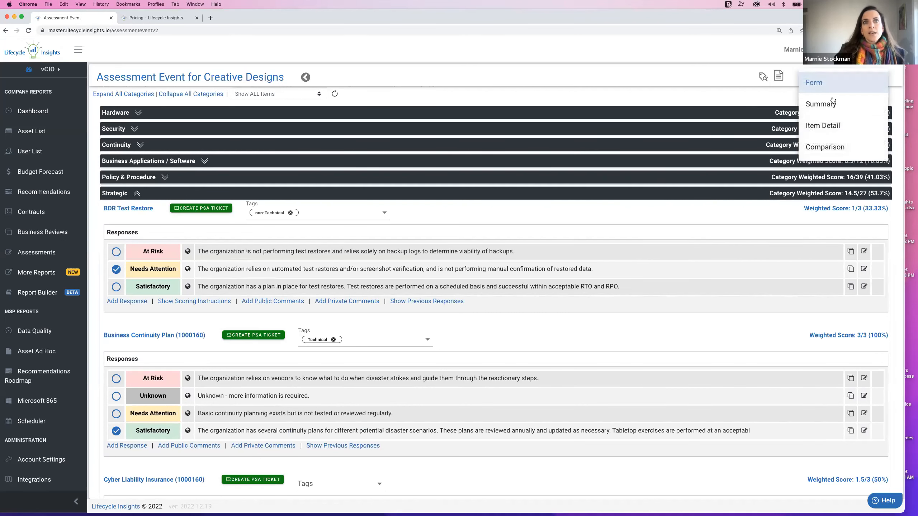
{"action": "left_click", "coordinate": [832, 103]}
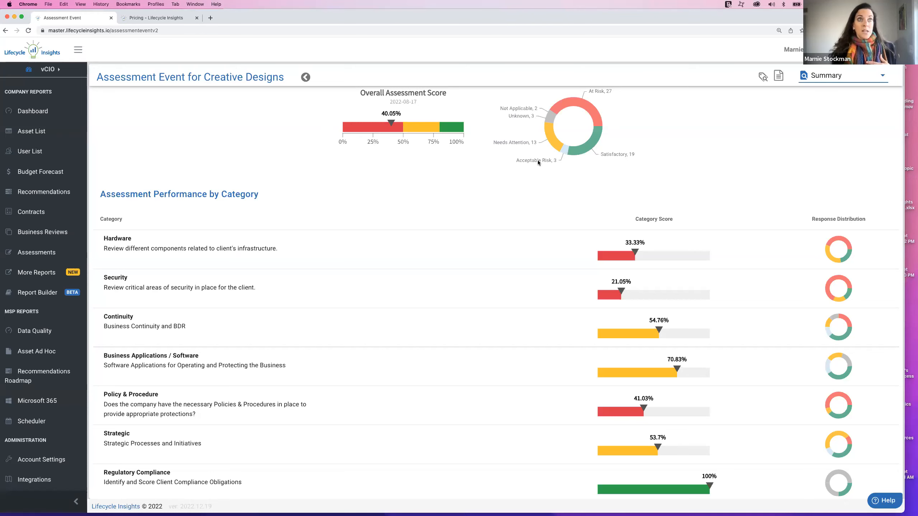
{"action": "scroll", "coordinate": [439, 126], "scroll_direction": "up", "scroll_amount": 3}
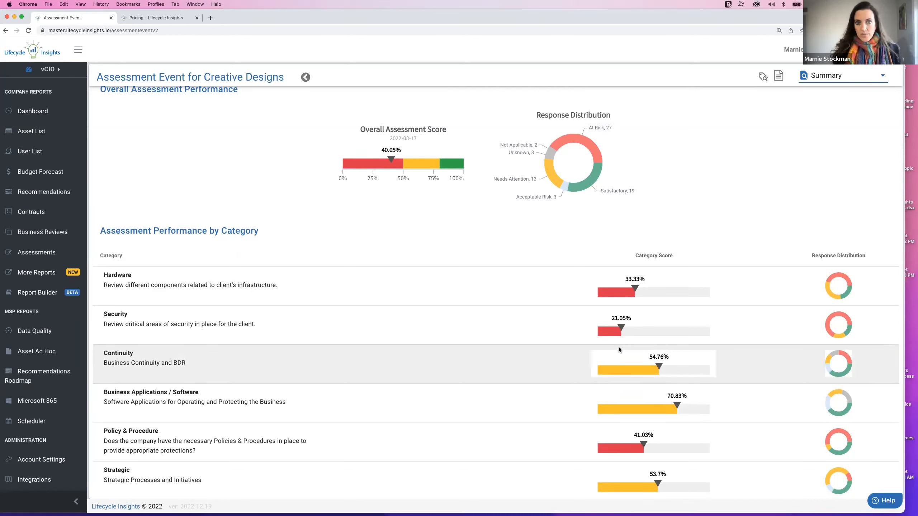
Step: Switch the assessment event to the Comparison view and open its reporting options
{"action": "left_click", "coordinate": [882, 77]}
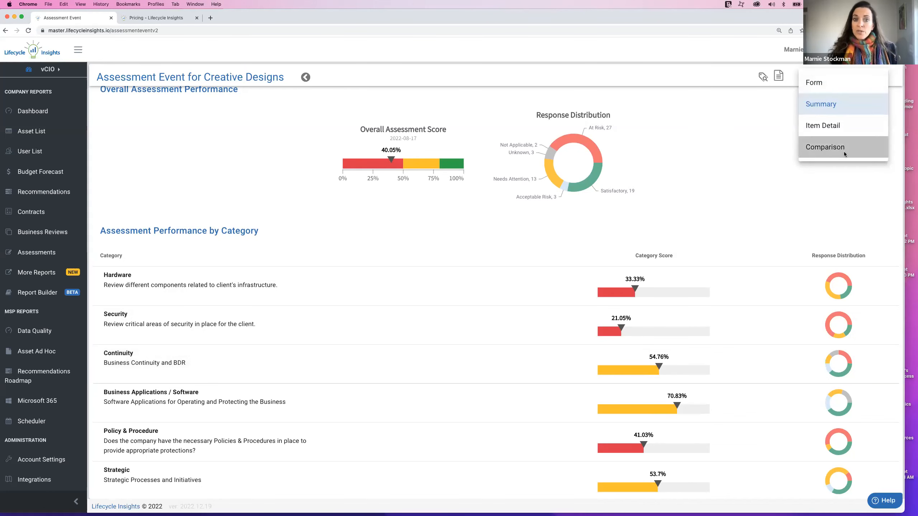
{"action": "left_click", "coordinate": [843, 152]}
{"action": "left_click", "coordinate": [869, 105]}
{"action": "left_click", "coordinate": [866, 135]}
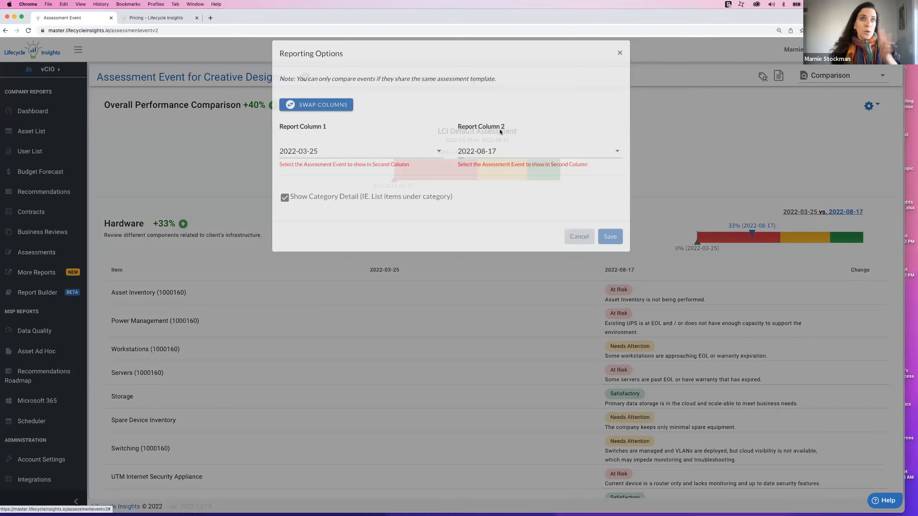
Step: Compare the 2022-08-17 assessment event in column 1 with the 2022-10-20 event in column 2 and save the reporting options
{"action": "left_click", "coordinate": [439, 161]}
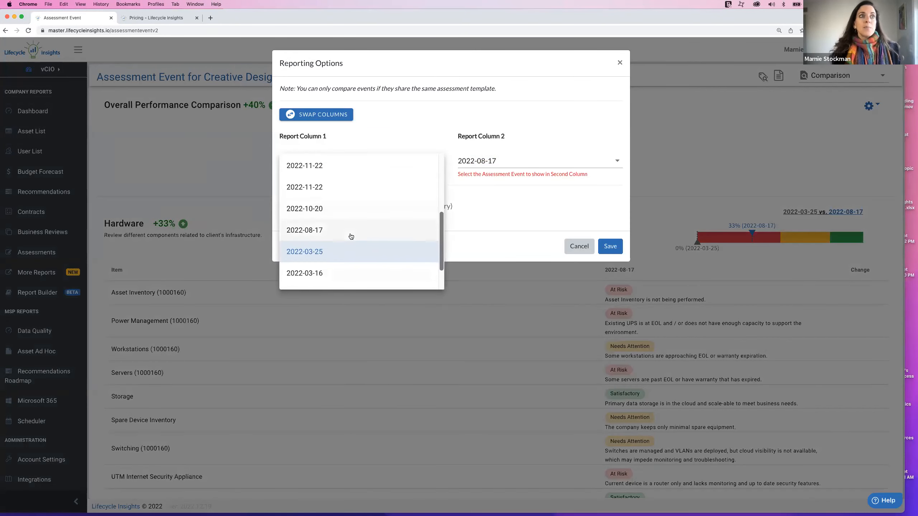
{"action": "left_click", "coordinate": [616, 162]}
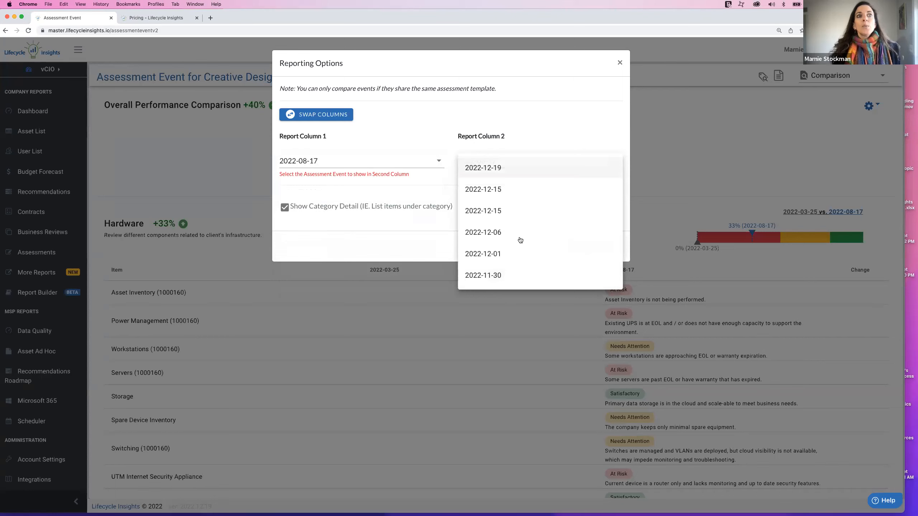
{"action": "scroll", "coordinate": [495, 279], "scroll_direction": "down", "scroll_amount": 4}
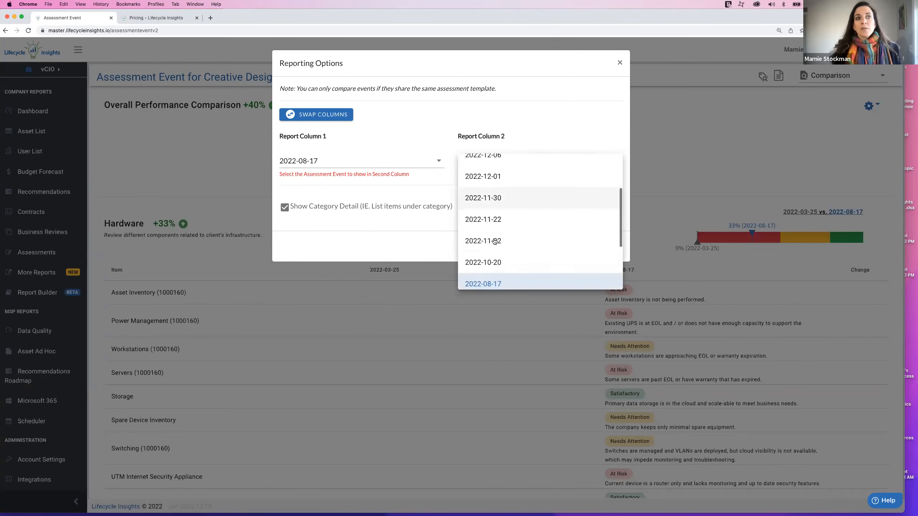
{"action": "left_click", "coordinate": [491, 263]}
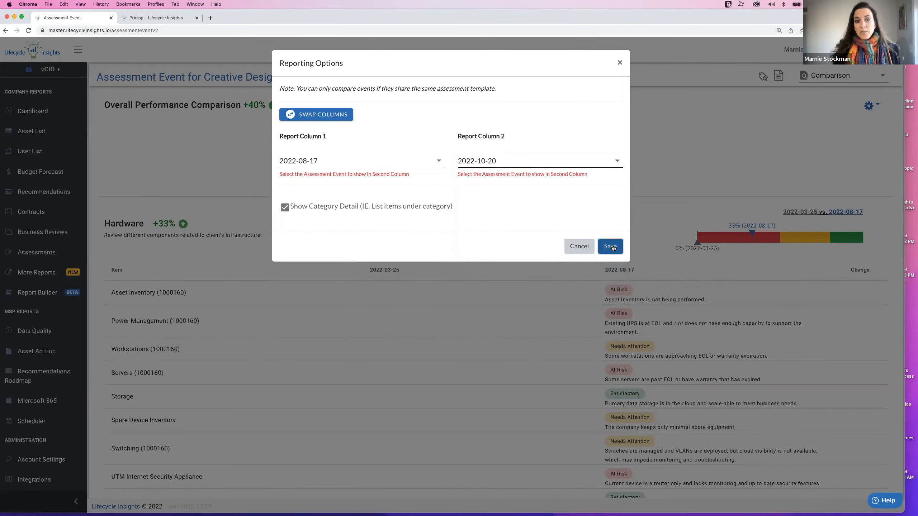
{"action": "left_click", "coordinate": [612, 244]}
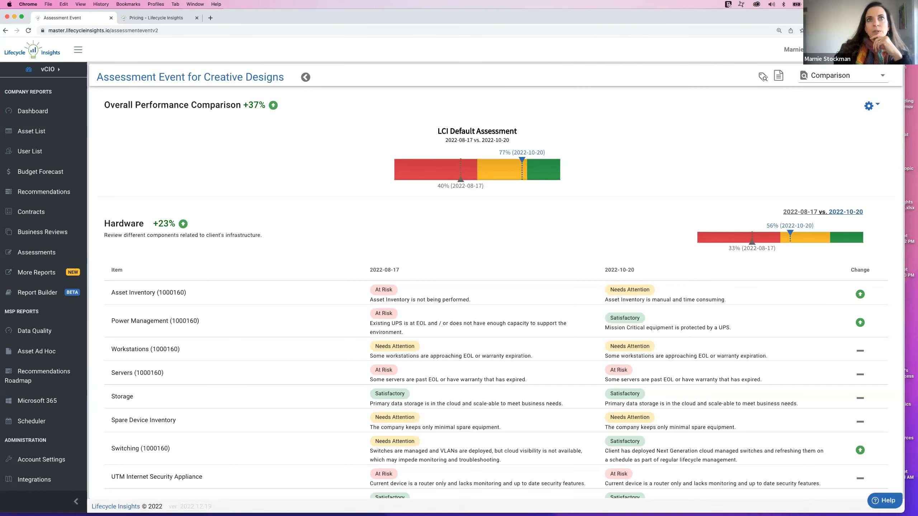
Step: Switch the assessment event to the Item Detail view and review the At Risk and Needs Attention items
{"action": "left_click", "coordinate": [881, 78]}
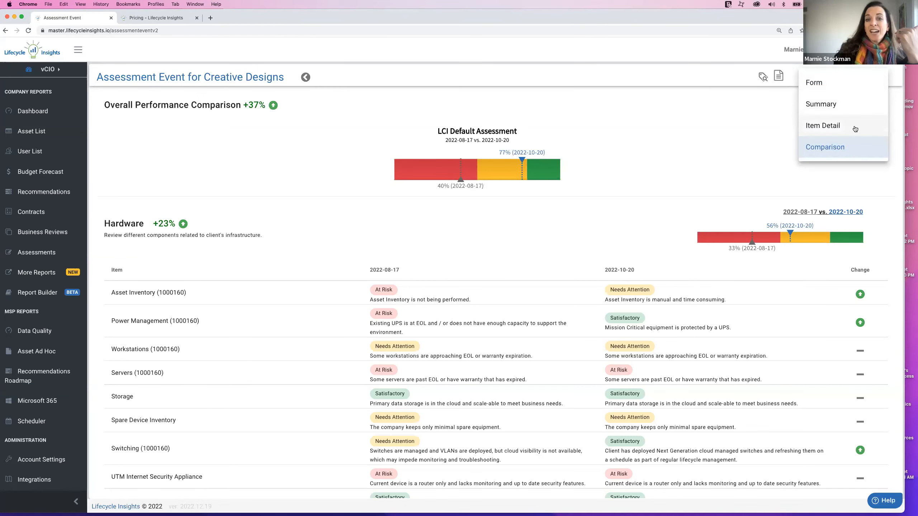
{"action": "left_click", "coordinate": [823, 126]}
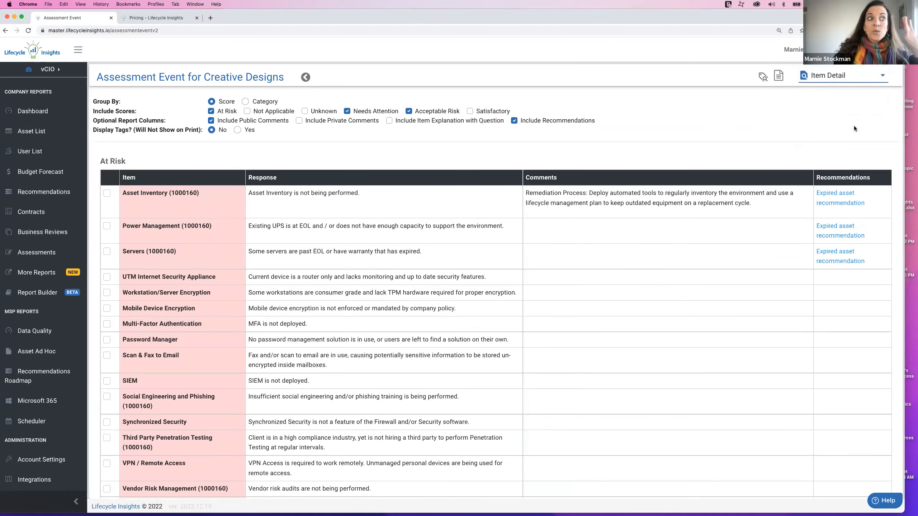
{"action": "scroll", "coordinate": [654, 289], "scroll_direction": "down", "scroll_amount": 20}
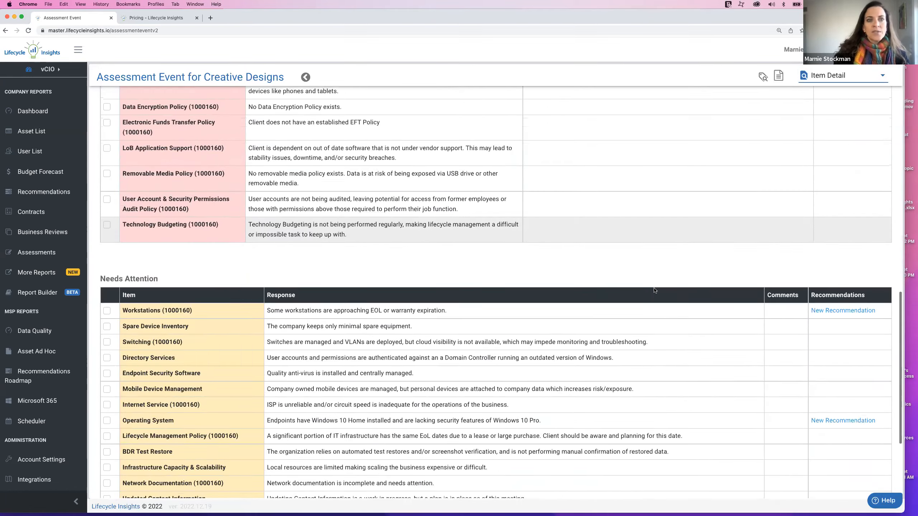
{"action": "scroll", "coordinate": [654, 289], "scroll_direction": "up", "scroll_amount": 20}
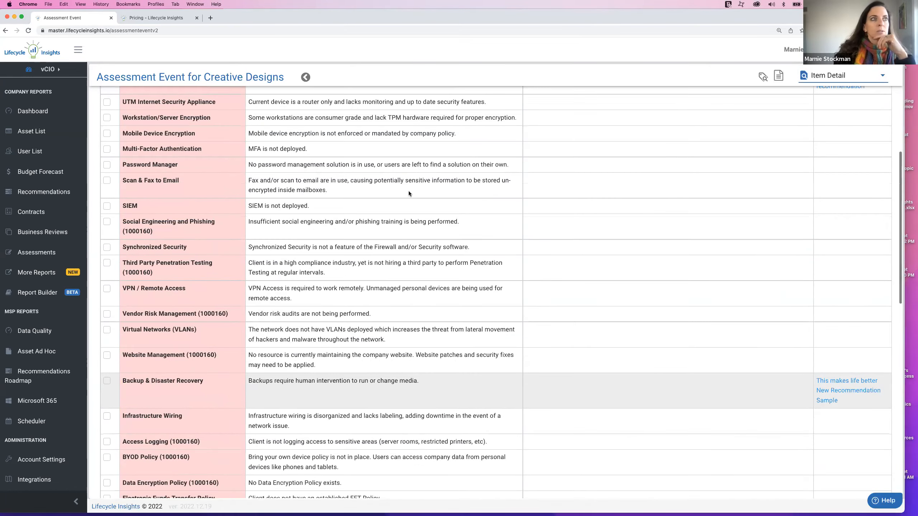
Step: Select the at-risk Asset Inventory, Power Management and Servers items and start a new recommendation from them
{"action": "left_click", "coordinate": [106, 148]}
{"action": "scroll", "coordinate": [106, 181], "scroll_direction": "up", "scroll_amount": 1}
{"action": "left_click", "coordinate": [106, 205]}
{"action": "left_click", "coordinate": [107, 230]}
{"action": "scroll", "coordinate": [127, 188], "scroll_direction": "up", "scroll_amount": 2}
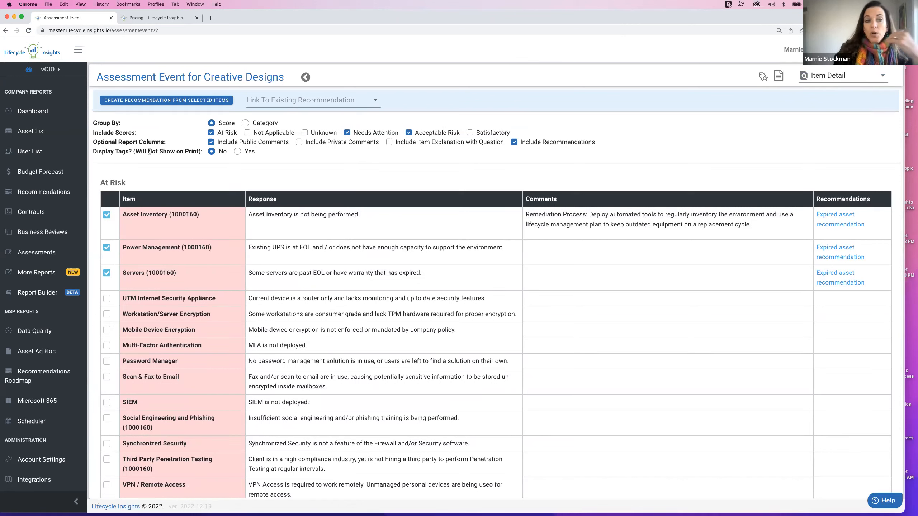
{"action": "left_click", "coordinate": [143, 102]}
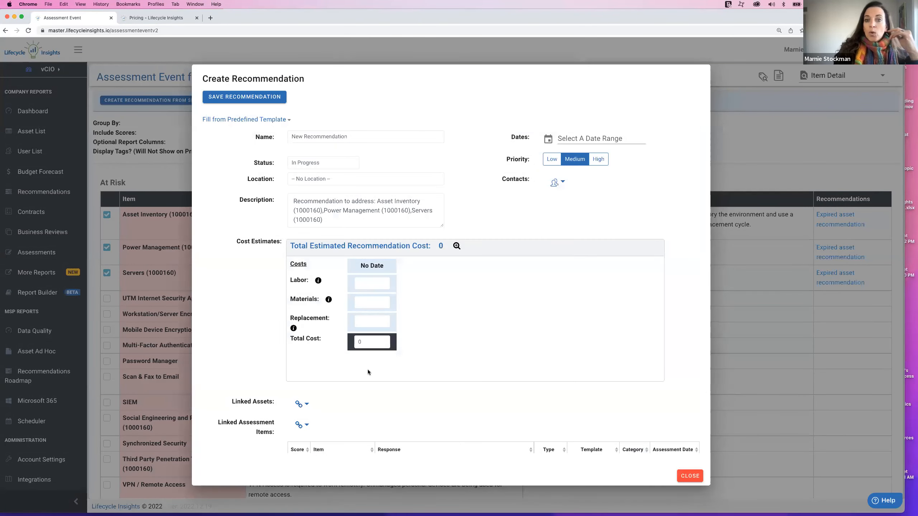
{"action": "scroll", "coordinate": [367, 370], "scroll_direction": "down", "scroll_amount": 3}
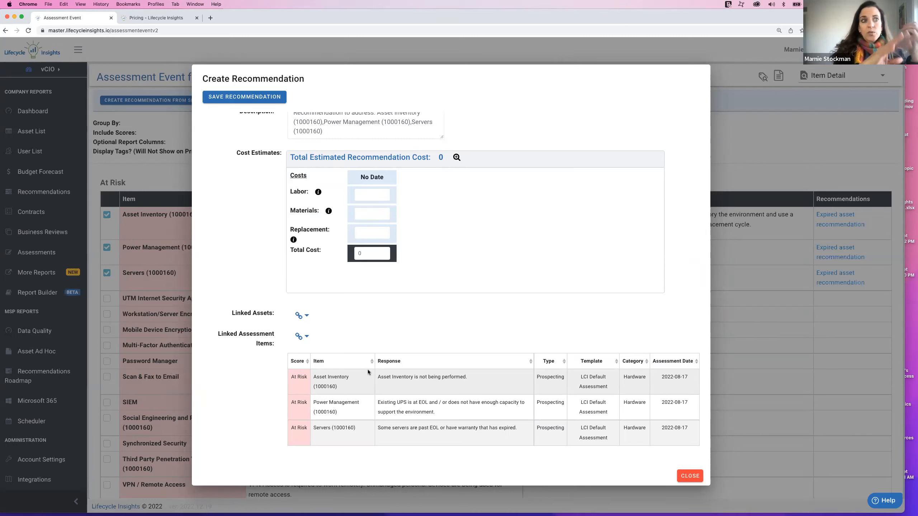
Step: Link all assets with a red-flagged operating system to the new recommendation, review the linked assets, and close it without saving
{"action": "left_click", "coordinate": [305, 317]}
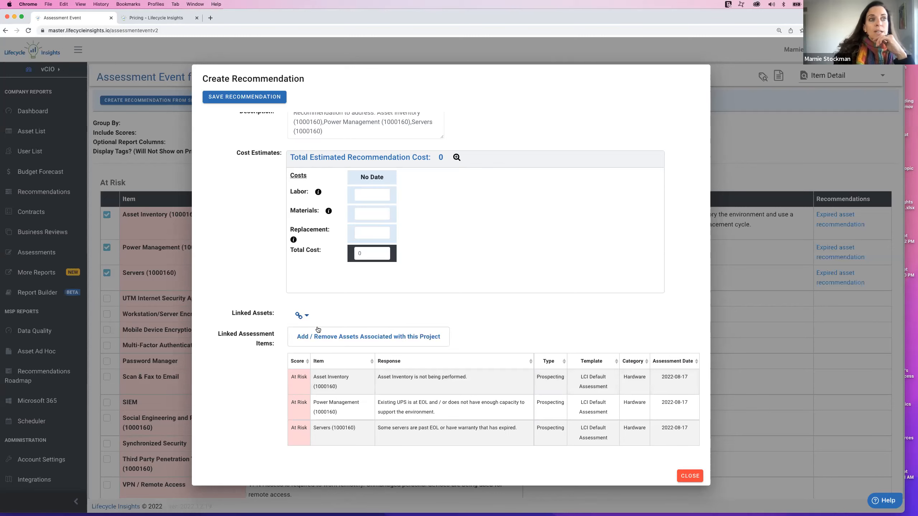
{"action": "left_click", "coordinate": [326, 335]}
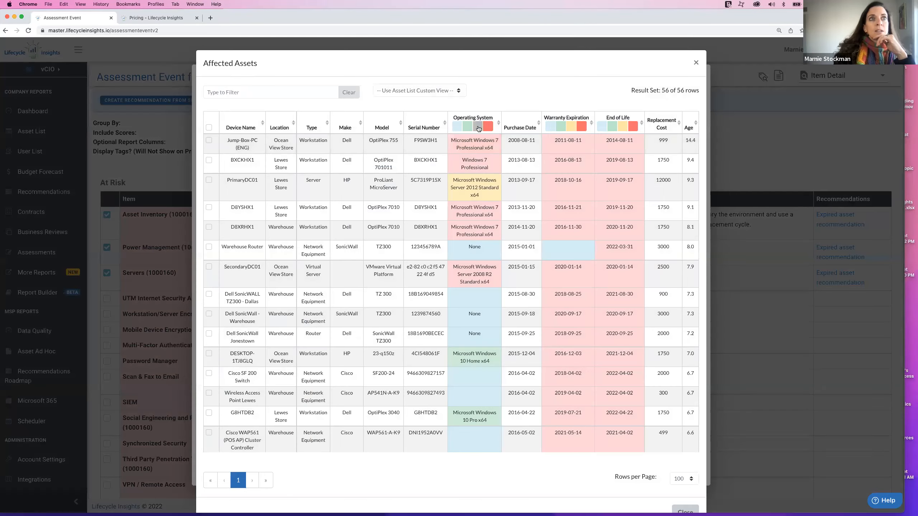
{"action": "left_click", "coordinate": [478, 127]}
{"action": "left_click", "coordinate": [468, 127]}
{"action": "left_click", "coordinate": [459, 127]}
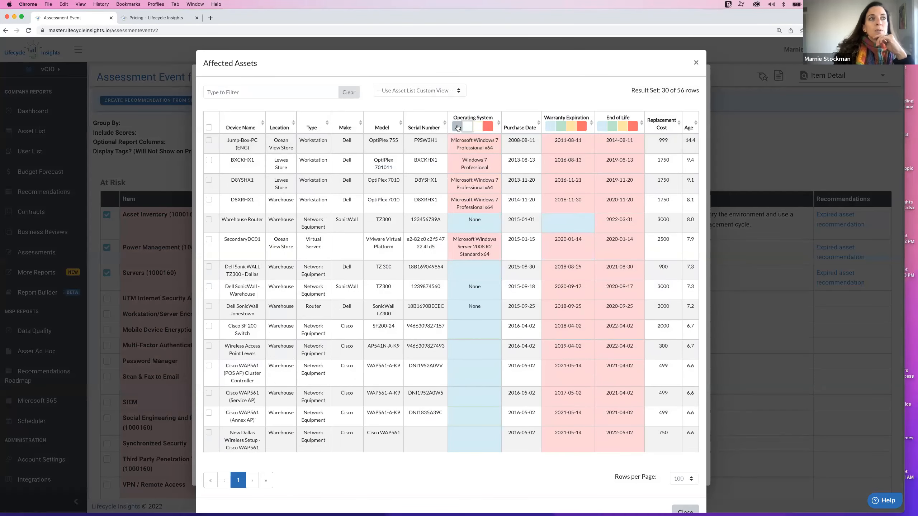
{"action": "left_click", "coordinate": [209, 127]}
{"action": "left_click", "coordinate": [685, 320]}
{"action": "scroll", "coordinate": [676, 358], "scroll_direction": "down", "scroll_amount": 4}
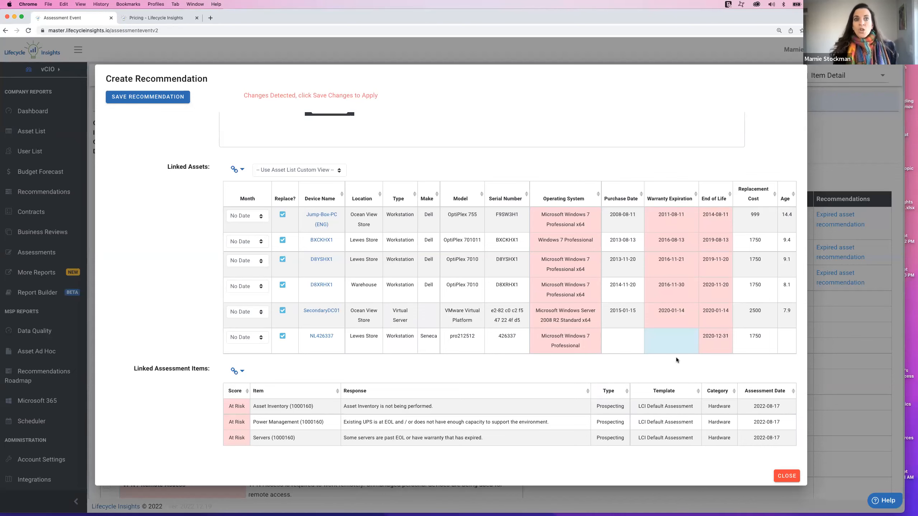
{"action": "left_click", "coordinate": [786, 477]}
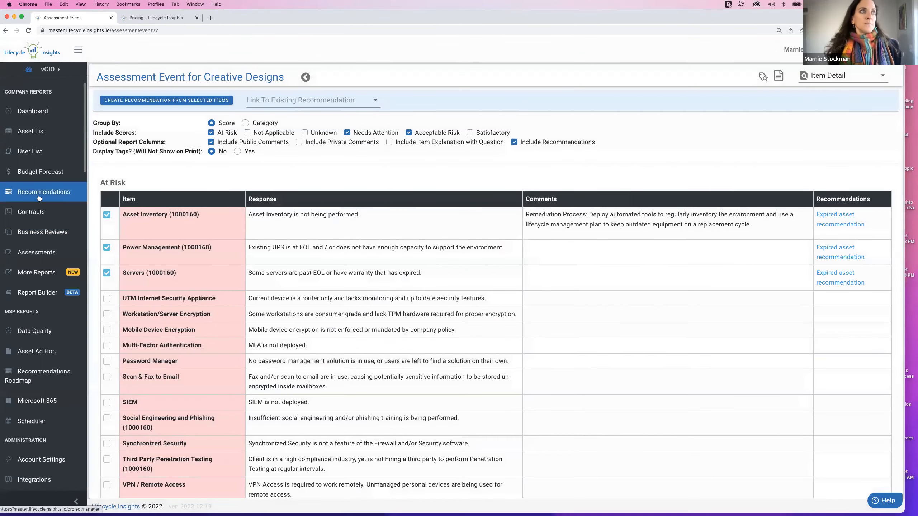
Step: Open the recommendations roadmap board for Creative Designs and look at the cards by quarter
{"action": "left_click", "coordinate": [39, 192]}
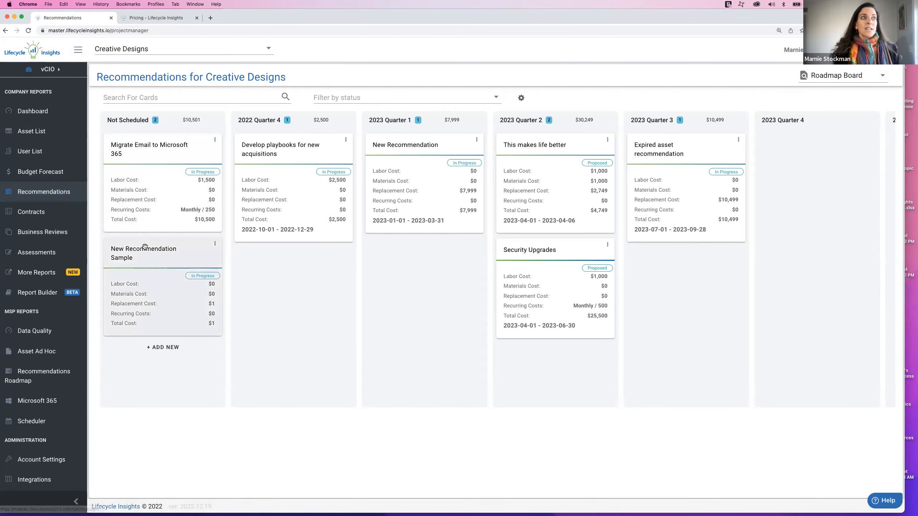
{"action": "mouse_move", "coordinate": [148, 251]}
{"action": "left_mouse_down"}
{"action": "mouse_move", "coordinate": [257, 270]}
{"action": "mouse_move", "coordinate": [286, 263]}
{"action": "mouse_move", "coordinate": [176, 263]}
{"action": "mouse_move", "coordinate": [141, 248]}
{"action": "left_mouse_up"}
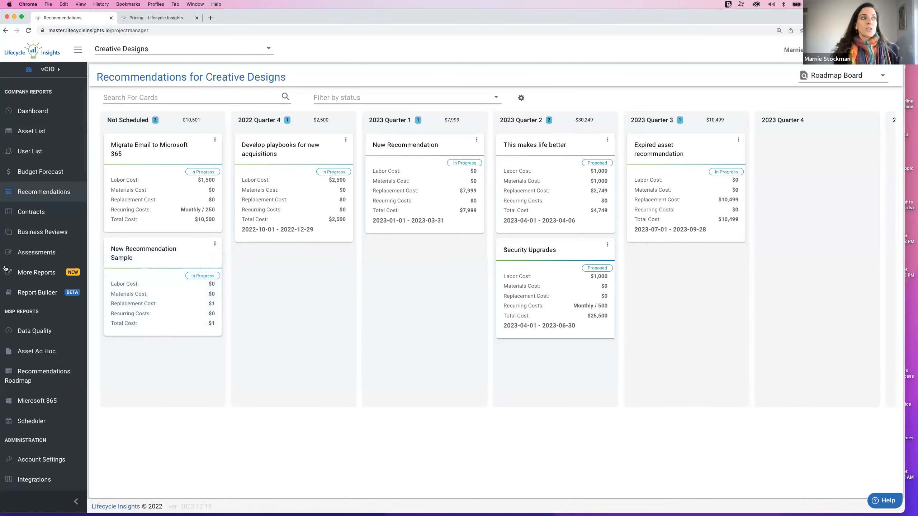
Step: Open the assessment analytics for all customers and show the LCI Default Assessment template
{"action": "left_click", "coordinate": [40, 254]}
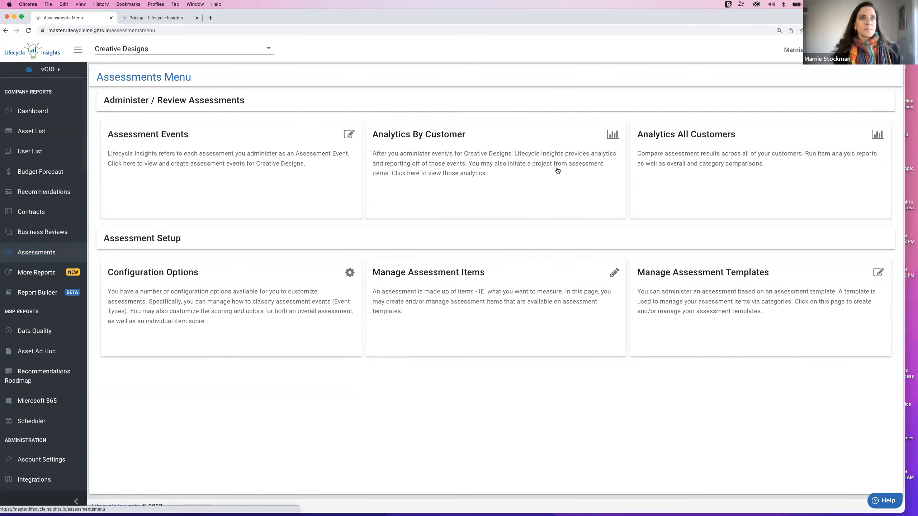
{"action": "left_click", "coordinate": [709, 164]}
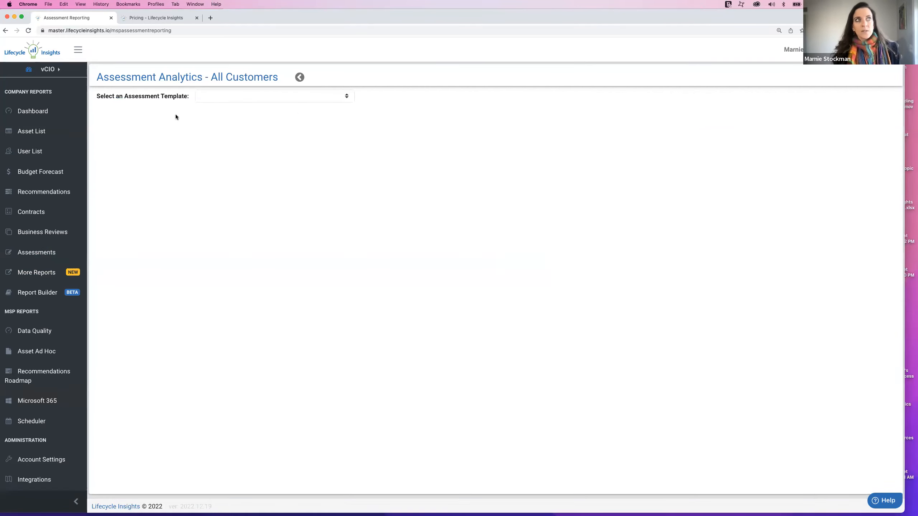
{"action": "left_click", "coordinate": [293, 94]}
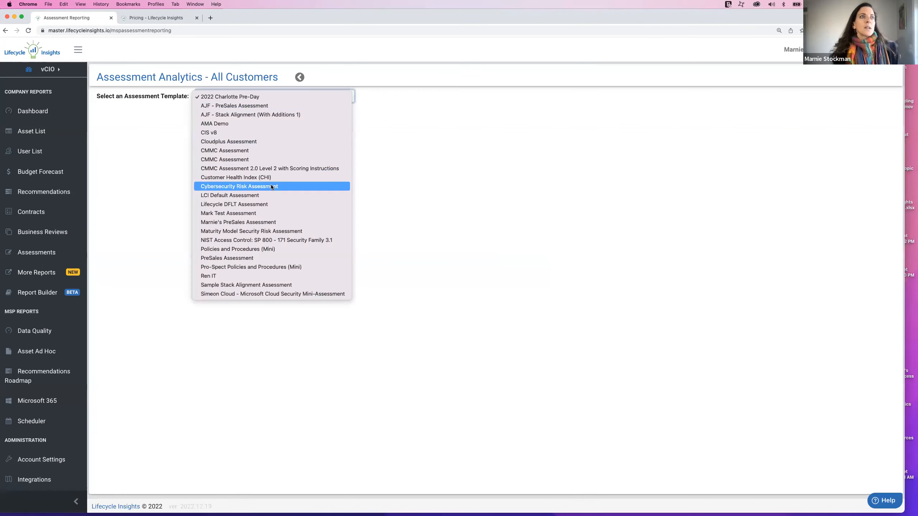
{"action": "left_click", "coordinate": [267, 199]}
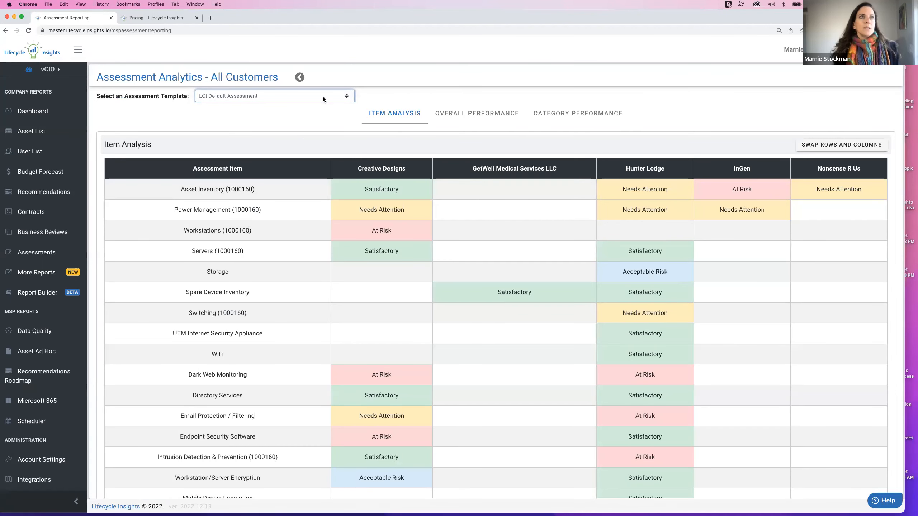
Step: Switch the all-customer analytics to the Lifecycle DFLT Assessment template and review its item analysis
{"action": "left_click", "coordinate": [322, 96]}
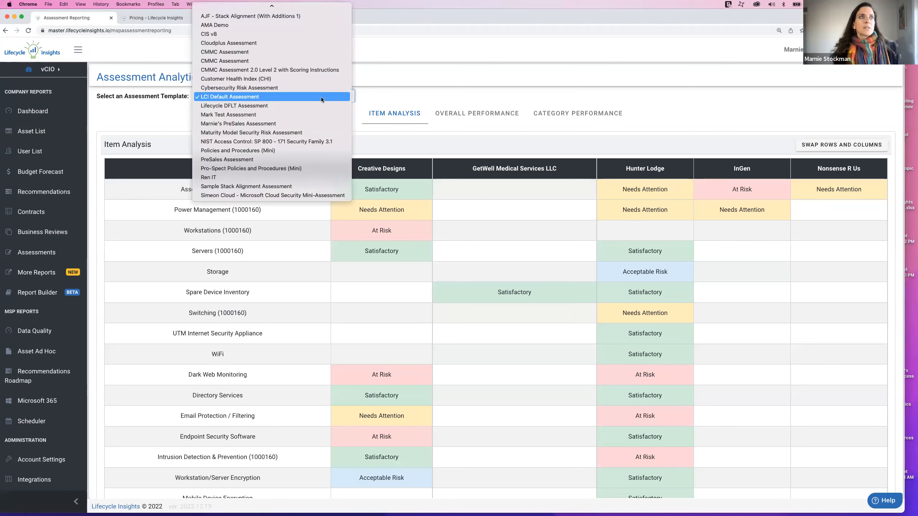
{"action": "left_click", "coordinate": [298, 106]}
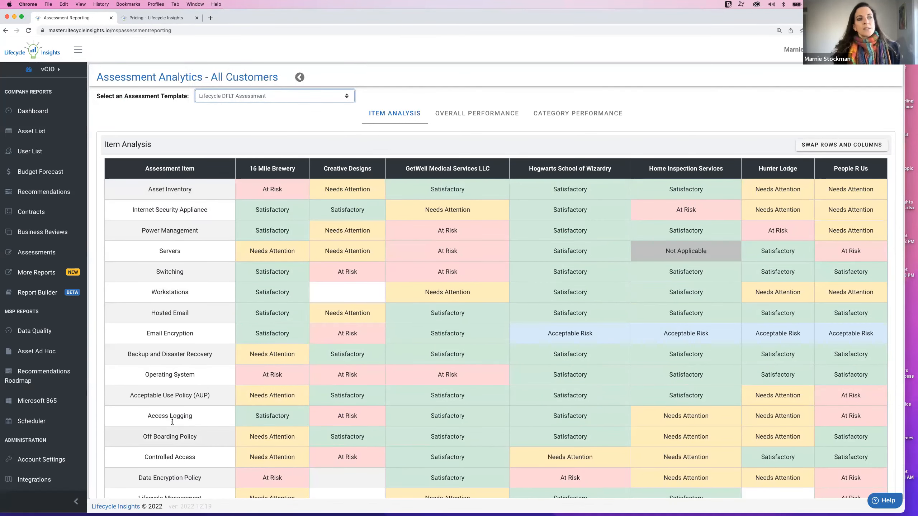
{"action": "scroll", "coordinate": [173, 423], "scroll_direction": "down", "scroll_amount": 2}
{"action": "scroll", "coordinate": [172, 423], "scroll_direction": "down", "scroll_amount": 4}
{"action": "scroll", "coordinate": [159, 289], "scroll_direction": "up", "scroll_amount": 6}
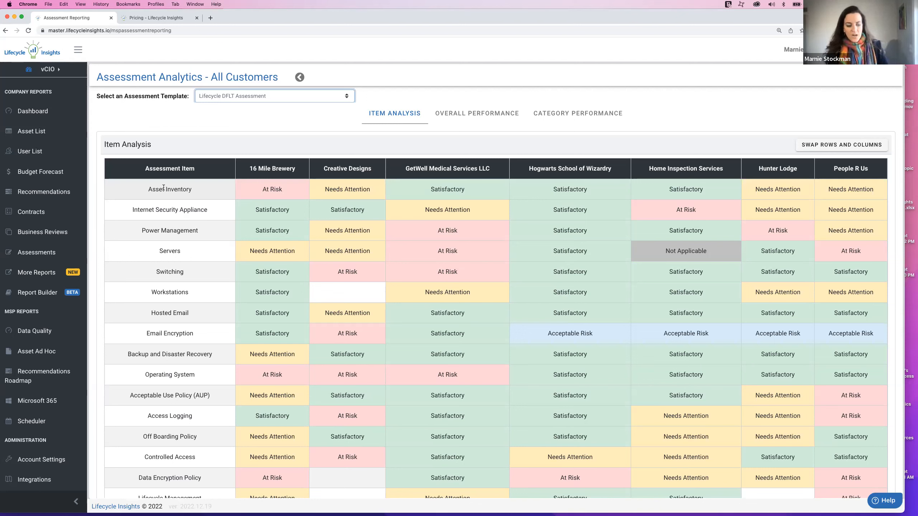
Step: Open the Report Builder for Creative Designs and browse the component types that can be added to a report
{"action": "left_click", "coordinate": [47, 294]}
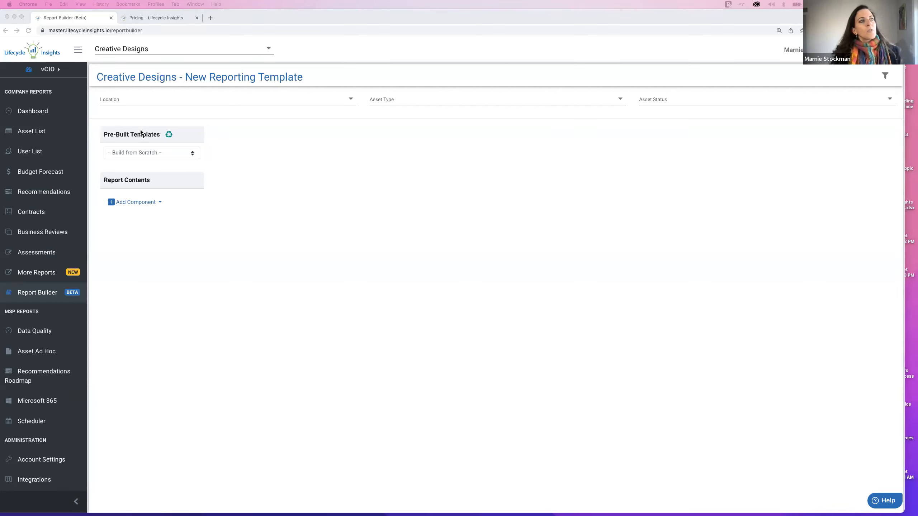
{"action": "left_click", "coordinate": [157, 204]}
{"action": "left_click", "coordinate": [156, 203]}
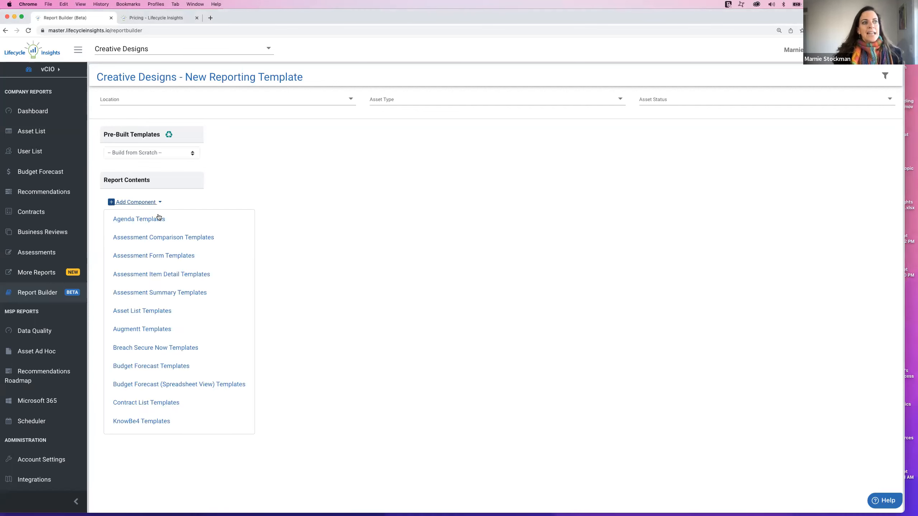
{"action": "scroll", "coordinate": [183, 367], "scroll_direction": "down", "scroll_amount": 10}
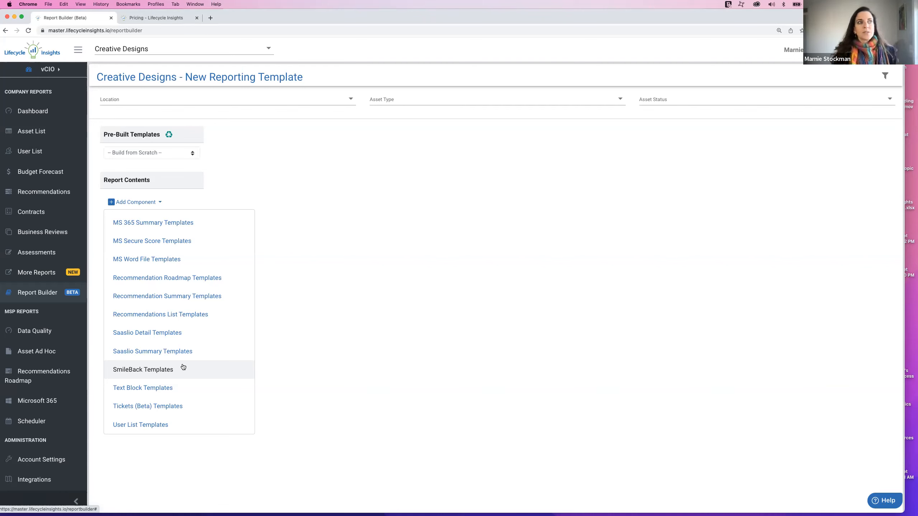
Step: Load the presenter's pre-built Favorite Template, not the Getwell version, into the report
{"action": "left_click", "coordinate": [189, 153]}
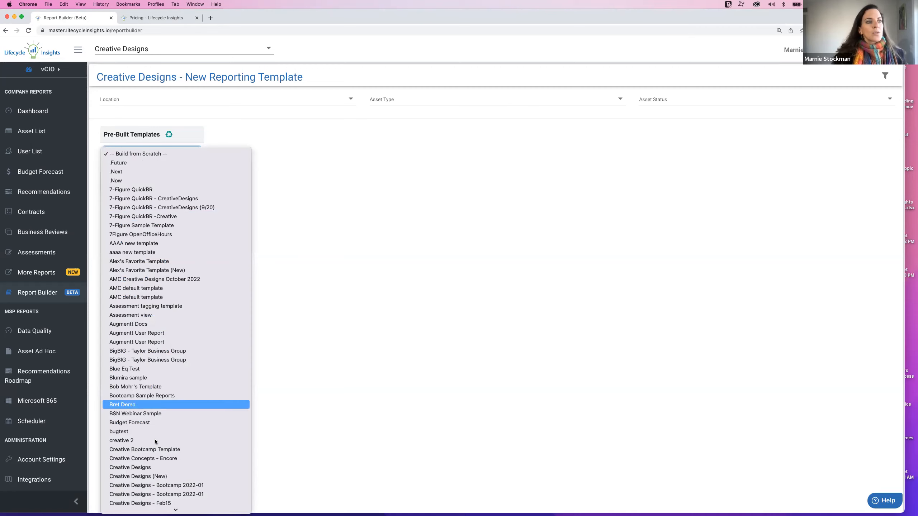
{"action": "scroll", "coordinate": [156, 450], "scroll_direction": "down", "scroll_amount": 10}
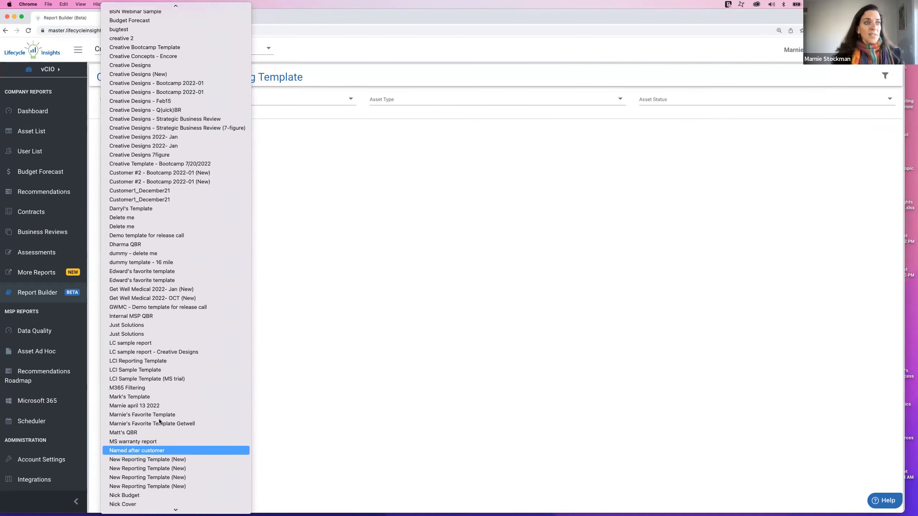
{"action": "left_click", "coordinate": [159, 414]}
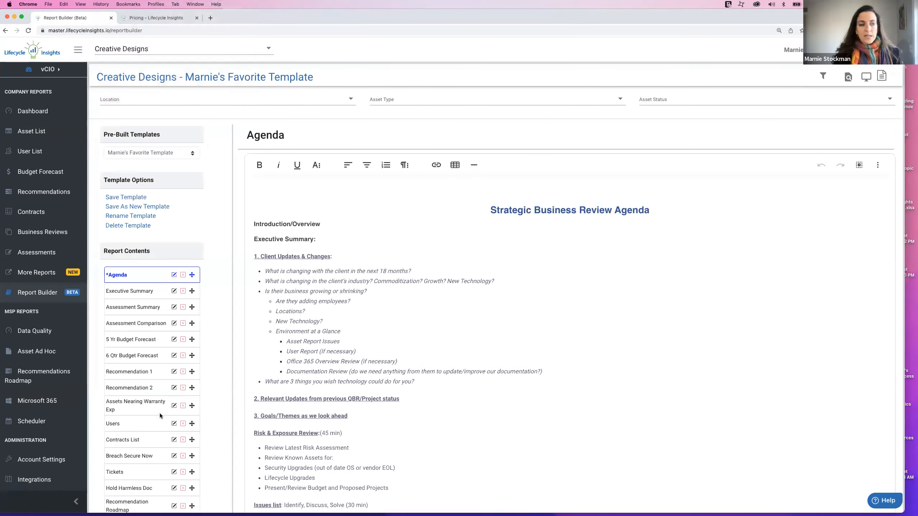
Step: View the report's Executive Summary, Assessment Summary and Assessment Comparison sections
{"action": "left_click", "coordinate": [135, 292]}
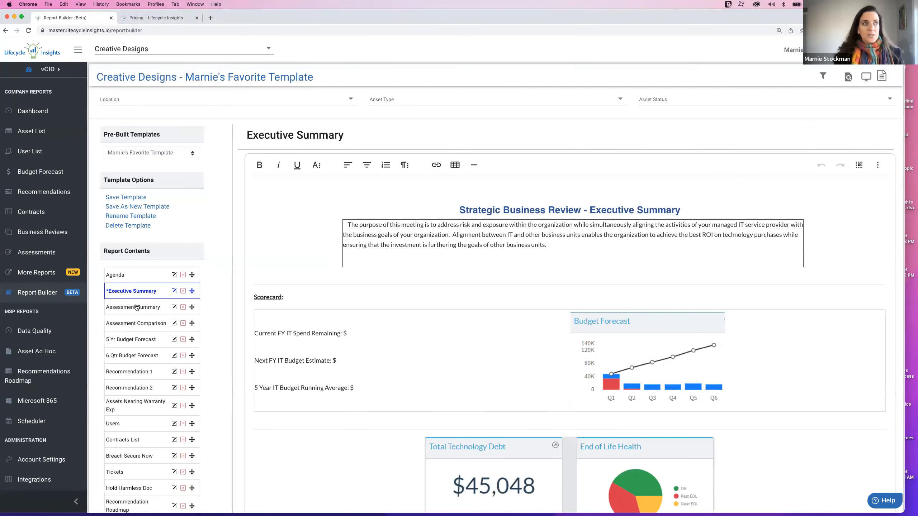
{"action": "left_click", "coordinate": [136, 309]}
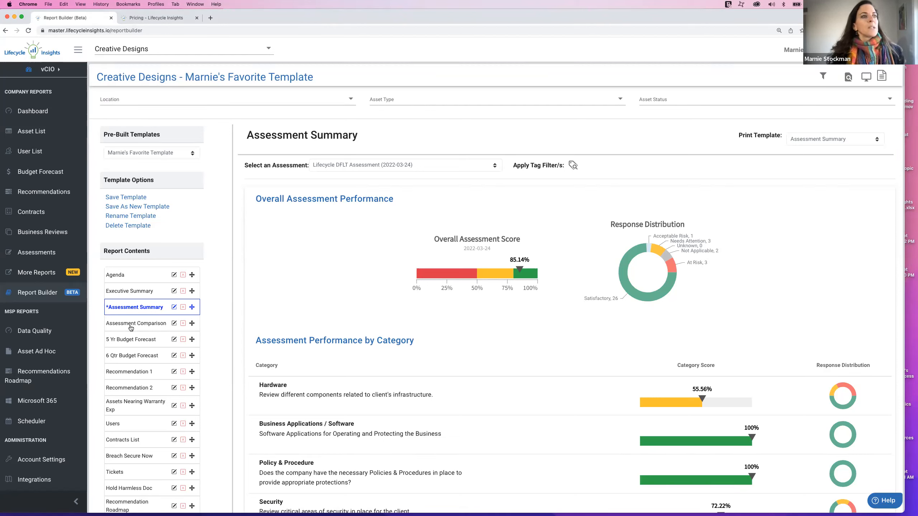
{"action": "left_click", "coordinate": [131, 325]}
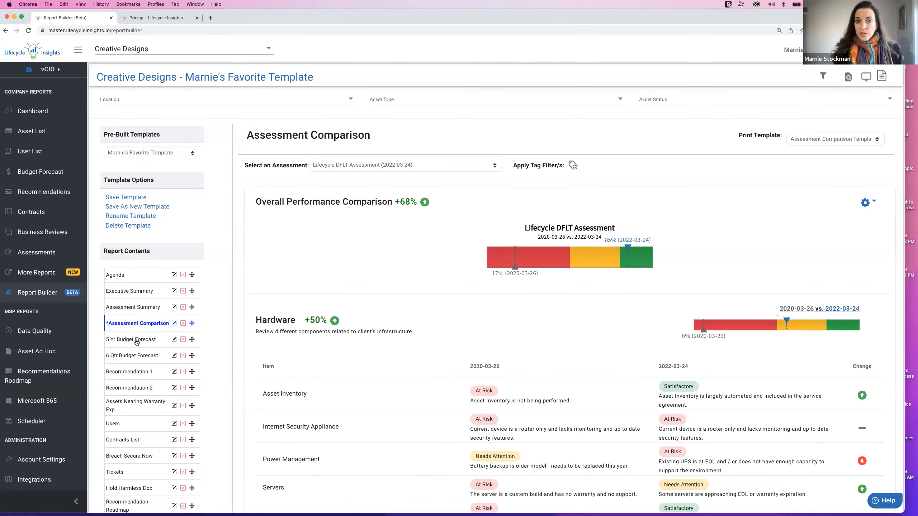
Step: View the report's 5 Yr Budget Forecast for Creative Designs and for GetWell Medical Services LLC, ending back on Creative Designs
{"action": "left_click", "coordinate": [137, 342]}
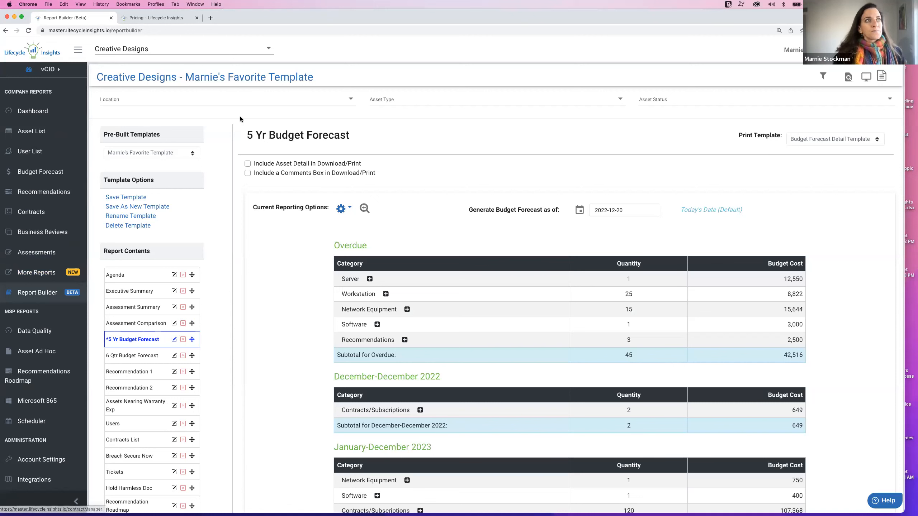
{"action": "left_click", "coordinate": [174, 49]}
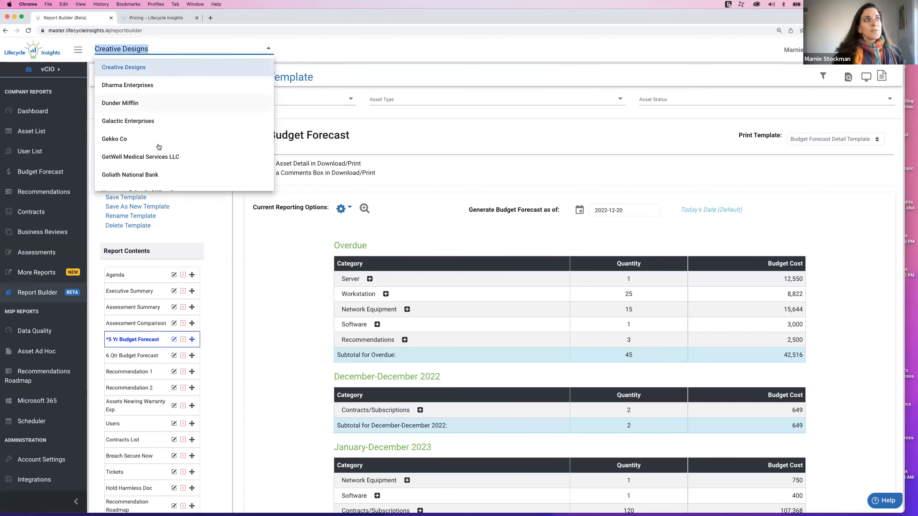
{"action": "left_click", "coordinate": [158, 159]}
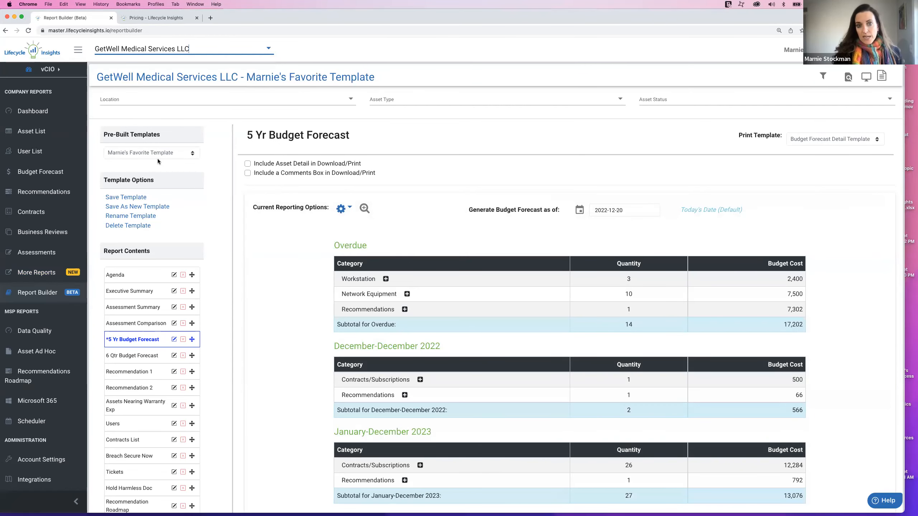
{"action": "left_click", "coordinate": [269, 47]}
{"action": "left_click", "coordinate": [157, 66]}
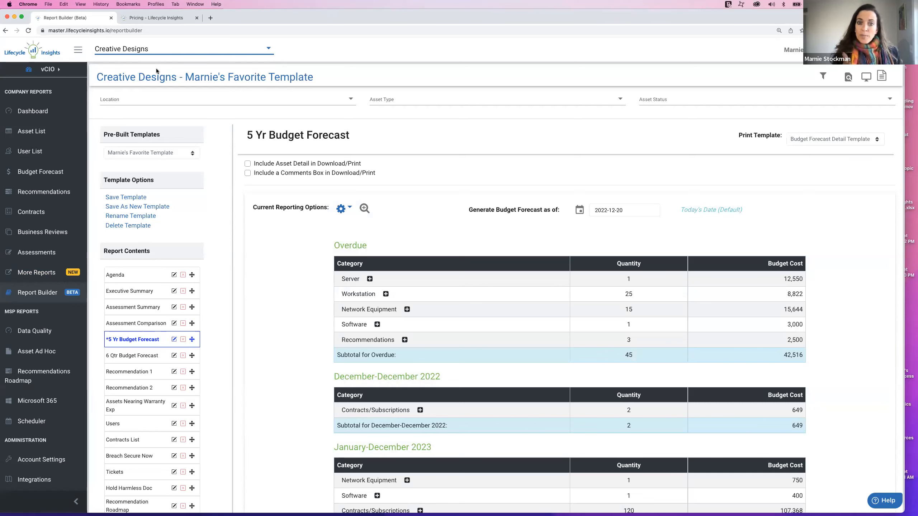
Step: Open the report in presentation mode in an enlarged window and view its Executive Summary, Assessment Summary and Assets Nearing Warranty Exp sections
{"action": "left_click", "coordinate": [866, 78]}
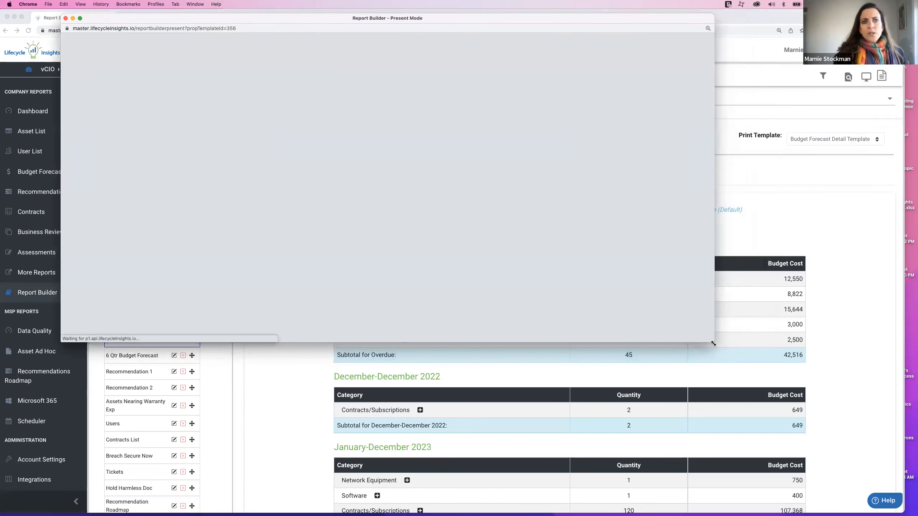
{"action": "left_click_drag", "start_coordinate": [714, 343], "coordinate": [830, 485]}
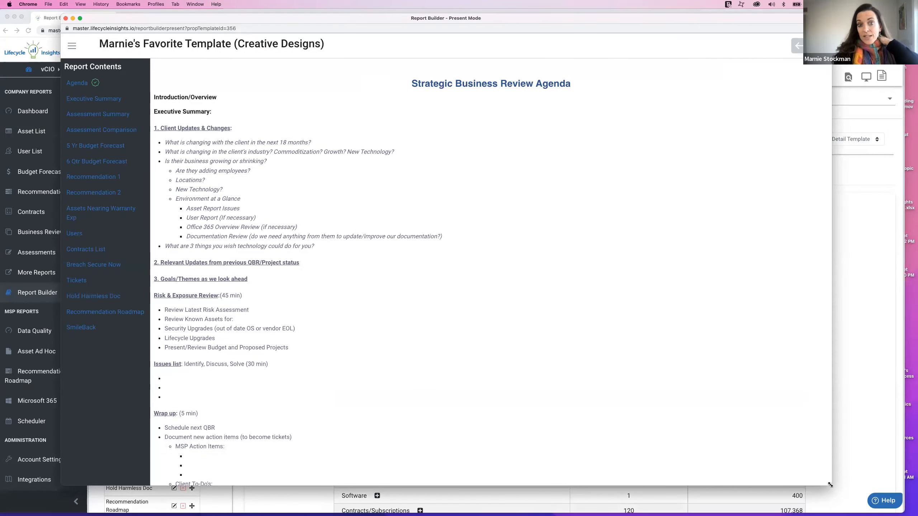
{"action": "left_click", "coordinate": [82, 100]}
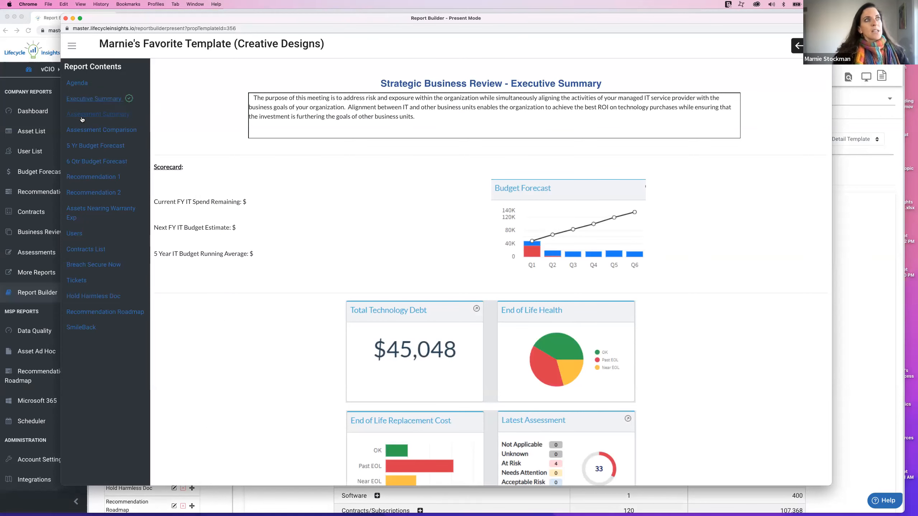
{"action": "left_click", "coordinate": [81, 116]}
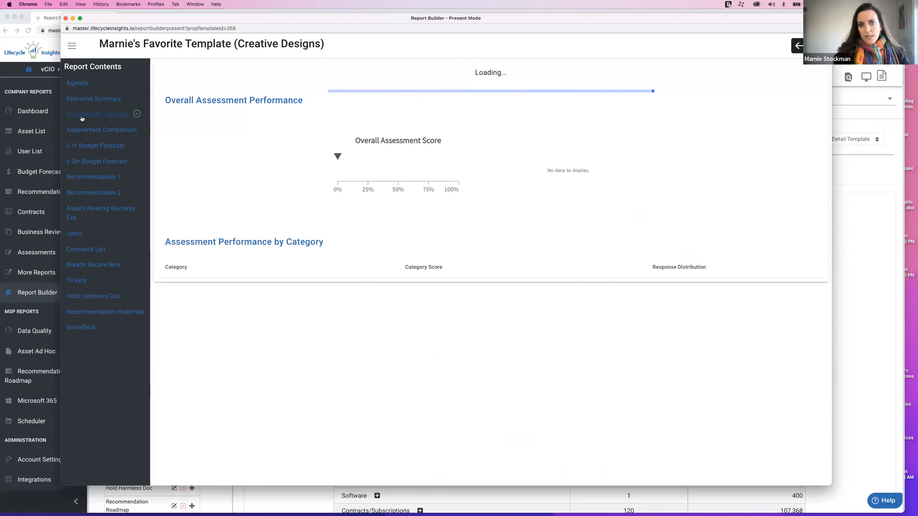
{"action": "left_click", "coordinate": [84, 211]}
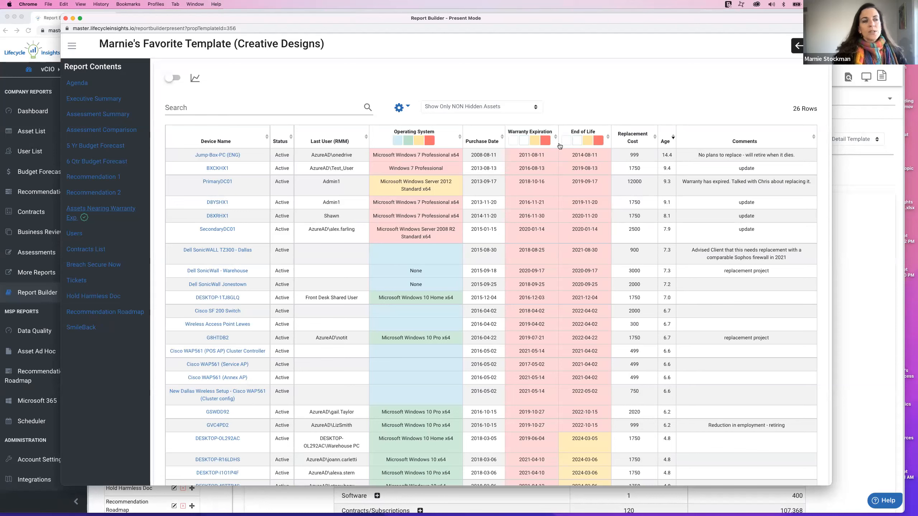
Step: View the asset details of Jump-Box-PC (ENG) and close the presentation window
{"action": "left_click", "coordinate": [218, 155]}
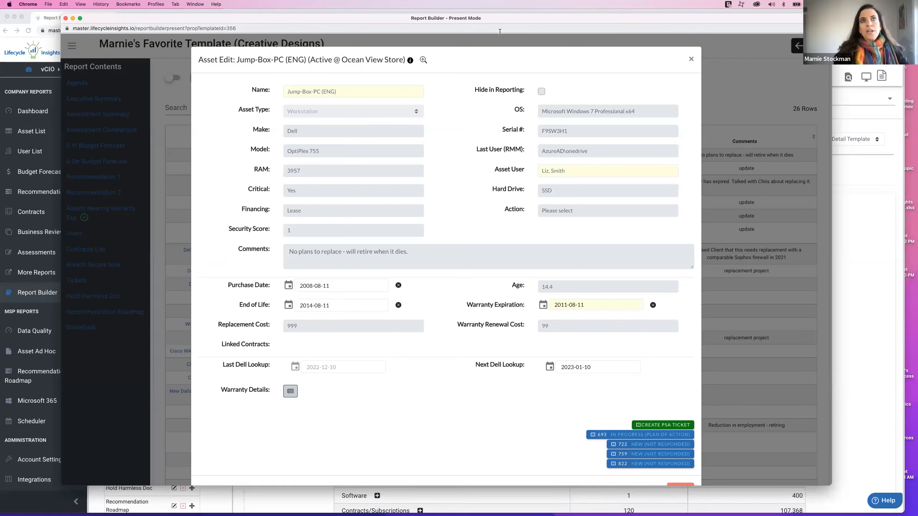
{"action": "left_click", "coordinate": [692, 60]}
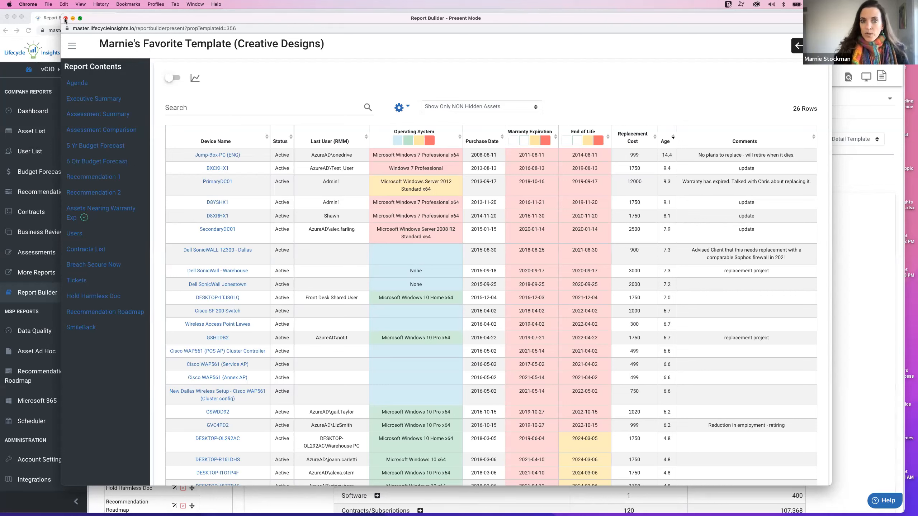
{"action": "left_click", "coordinate": [65, 19]}
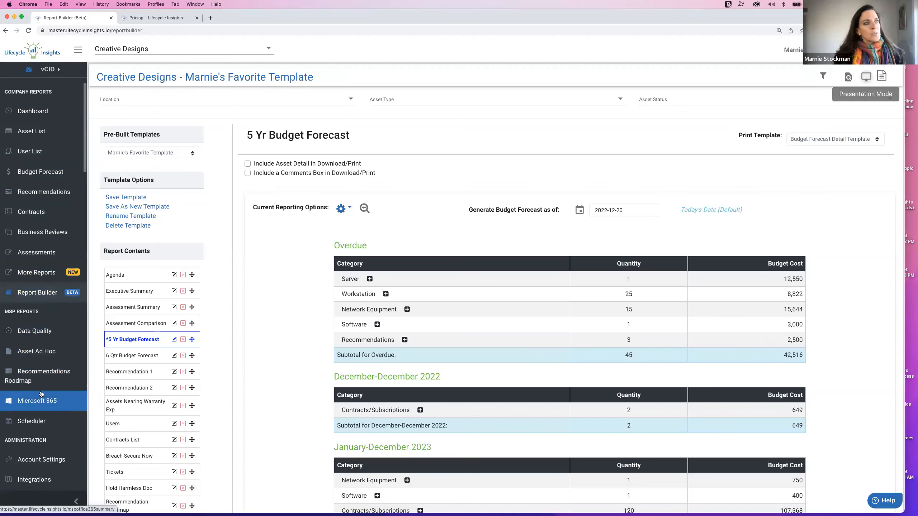
Step: Open the MSP-level Data Quality report and review the data quality scores by company
{"action": "left_click_drag", "start_coordinate": [44, 313], "coordinate": [1, 312]}
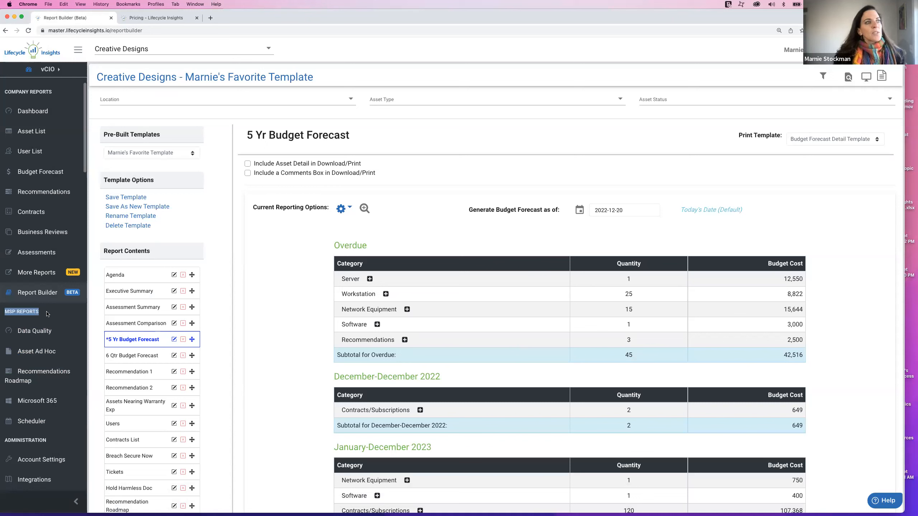
{"action": "left_click_drag", "start_coordinate": [46, 312], "coordinate": [2, 311]}
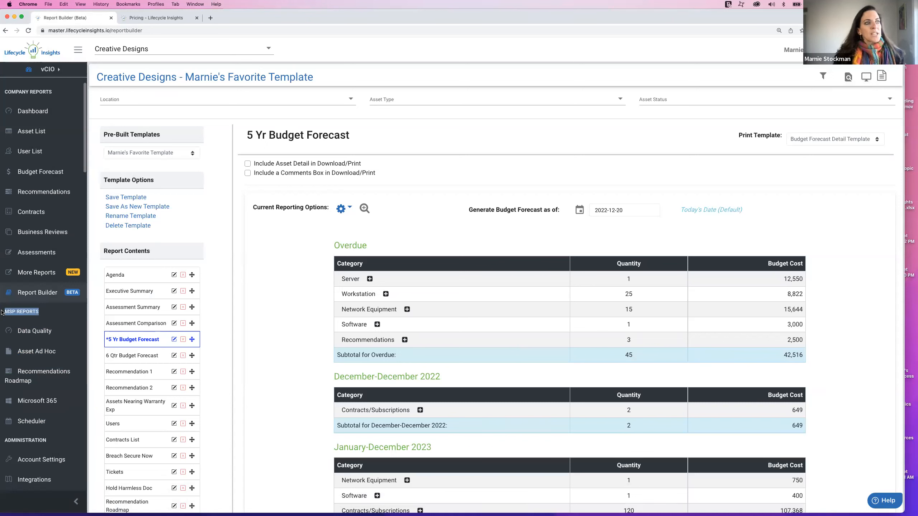
{"action": "left_click", "coordinate": [29, 332]}
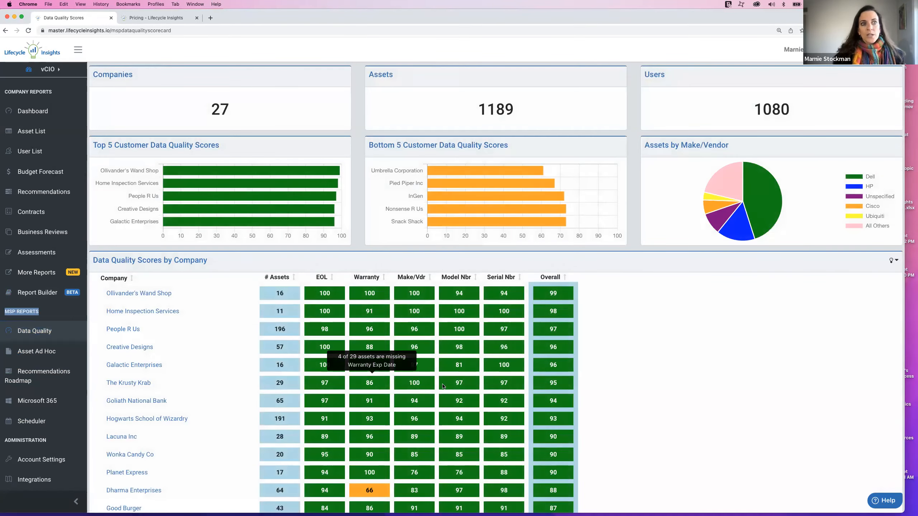
{"action": "scroll", "coordinate": [449, 369], "scroll_direction": "down", "scroll_amount": 3}
{"action": "scroll", "coordinate": [448, 369], "scroll_direction": "down", "scroll_amount": 3}
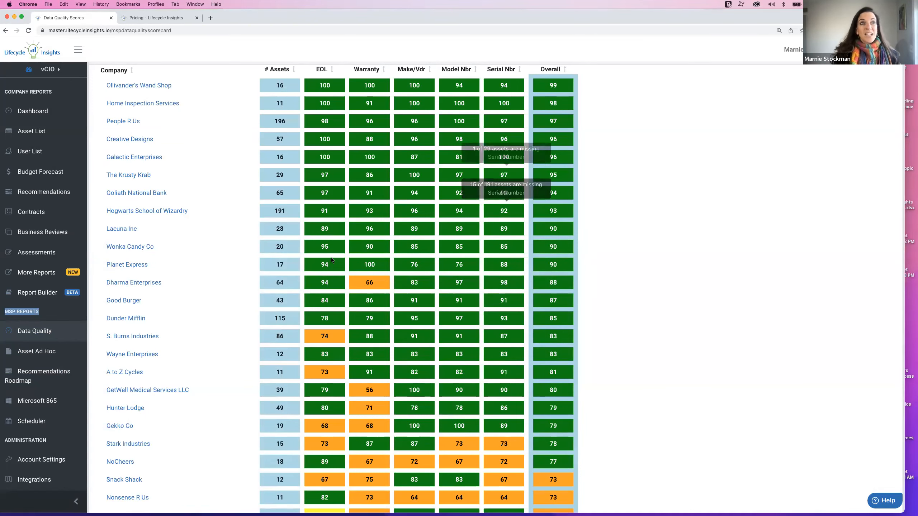
{"action": "scroll", "coordinate": [347, 264], "scroll_direction": "down", "scroll_amount": 2}
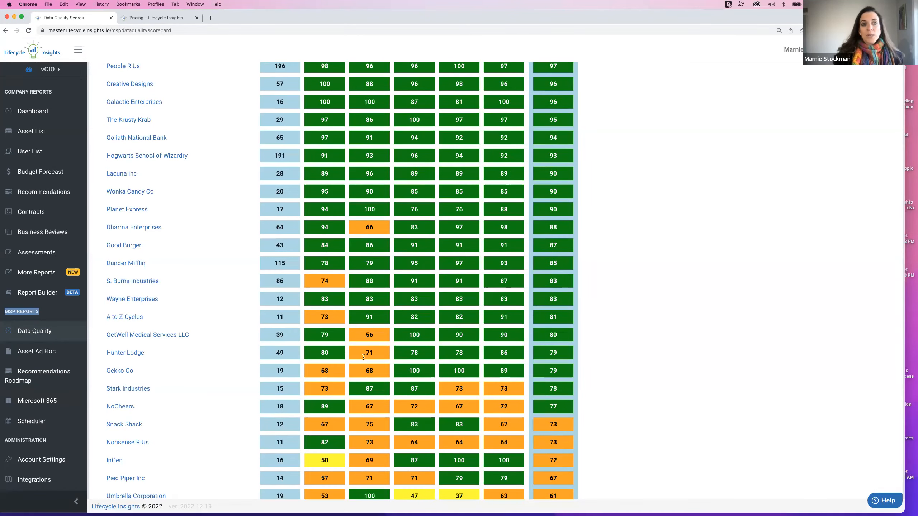
{"action": "mouse_move", "coordinate": [354, 371]}
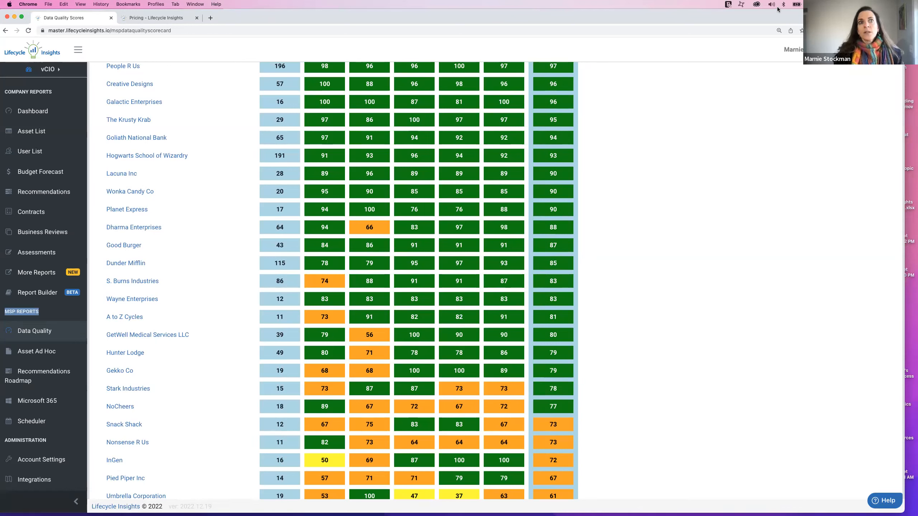
Step: View the tasks in the onboarding checklist and close it
{"action": "scroll", "coordinate": [757, 192], "scroll_direction": "up", "scroll_amount": 1}
{"action": "left_click", "coordinate": [852, 50]}
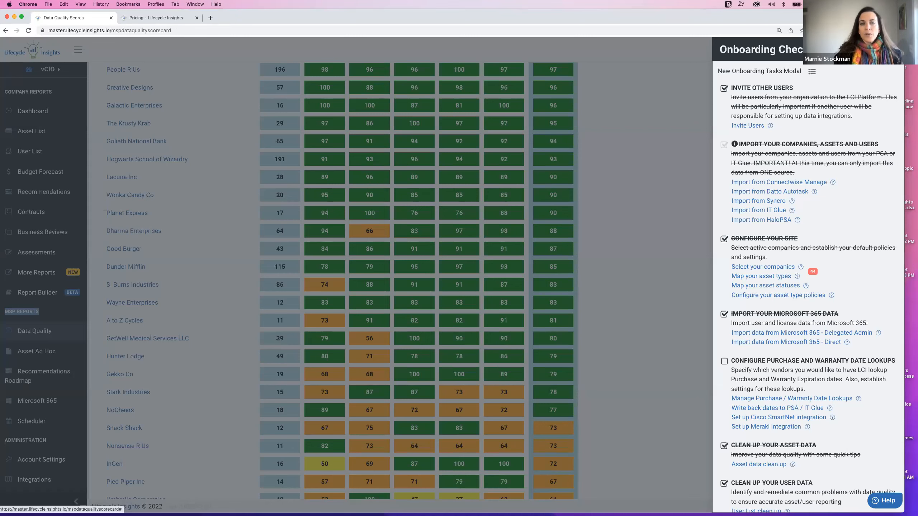
{"action": "key", "text": "Escape"}
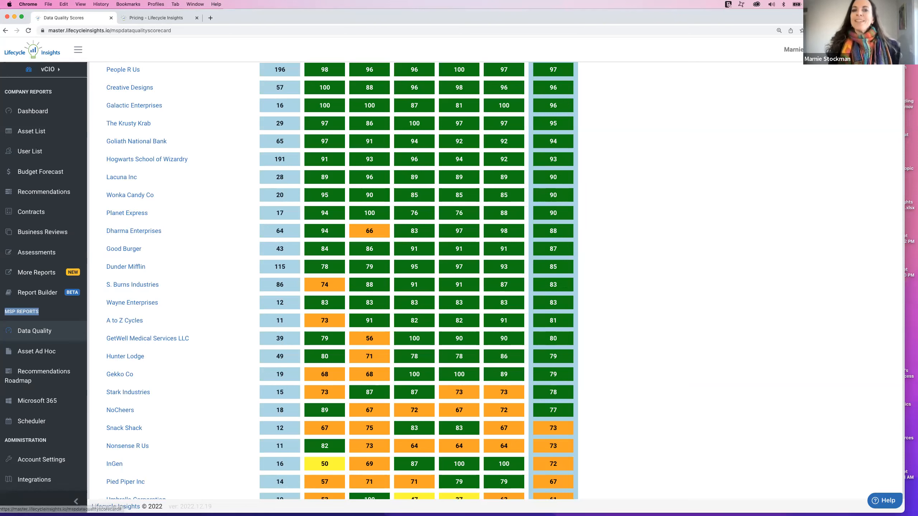
Step: Search the help for "welcome", view the New to LCI - Welcome article in its own browser tab, and return to Data Quality with the help closed
{"action": "left_click", "coordinate": [883, 501]}
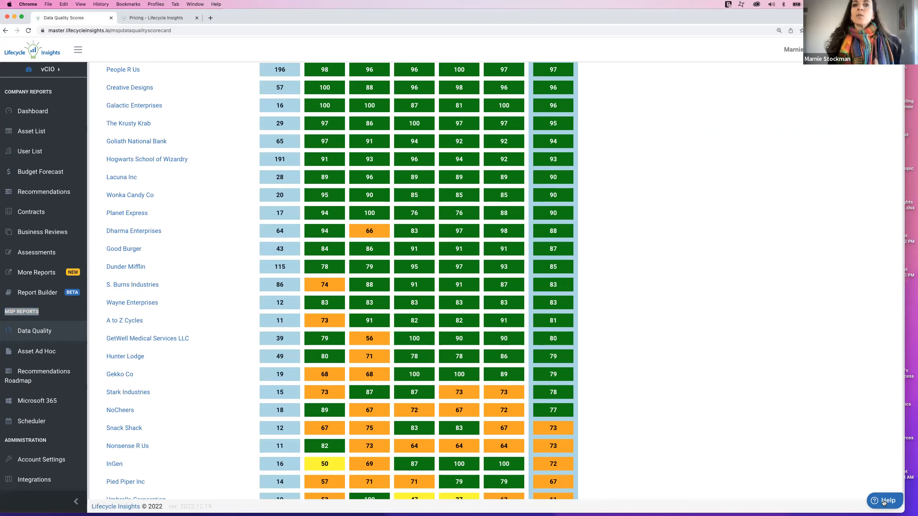
{"action": "left_click", "coordinate": [777, 298]}
{"action": "type", "text": "welcome"}
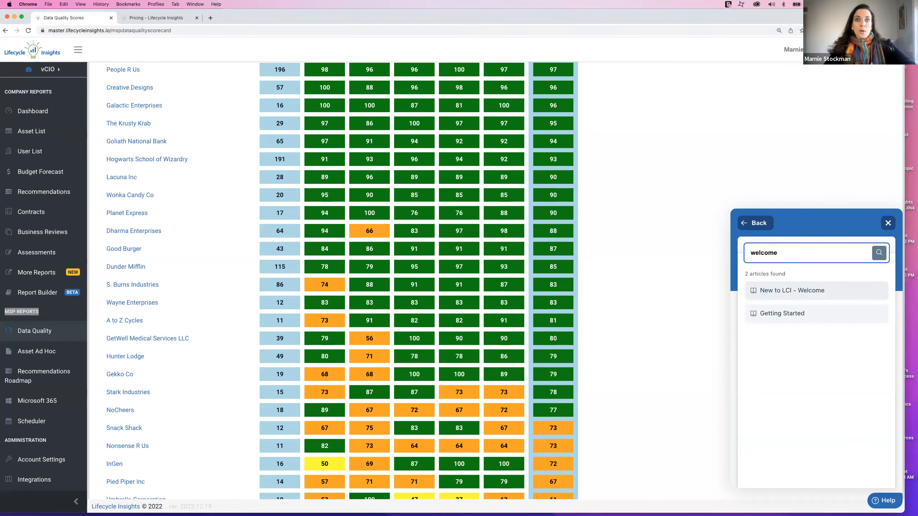
{"action": "left_click", "coordinate": [801, 292]}
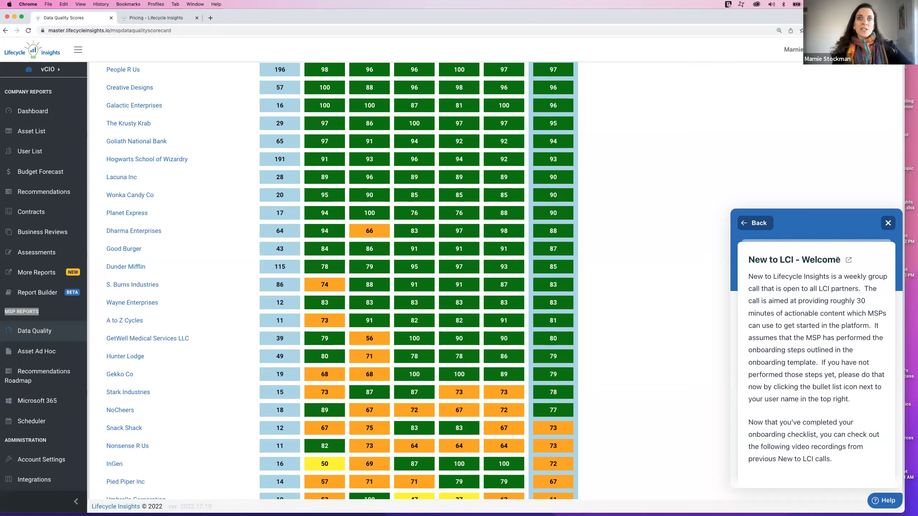
{"action": "left_click", "coordinate": [848, 259]}
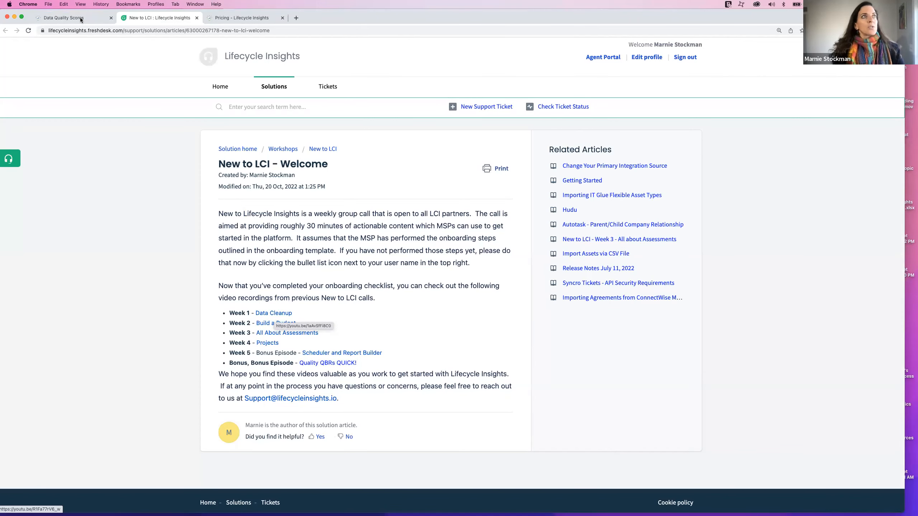
{"action": "left_click", "coordinate": [69, 17]}
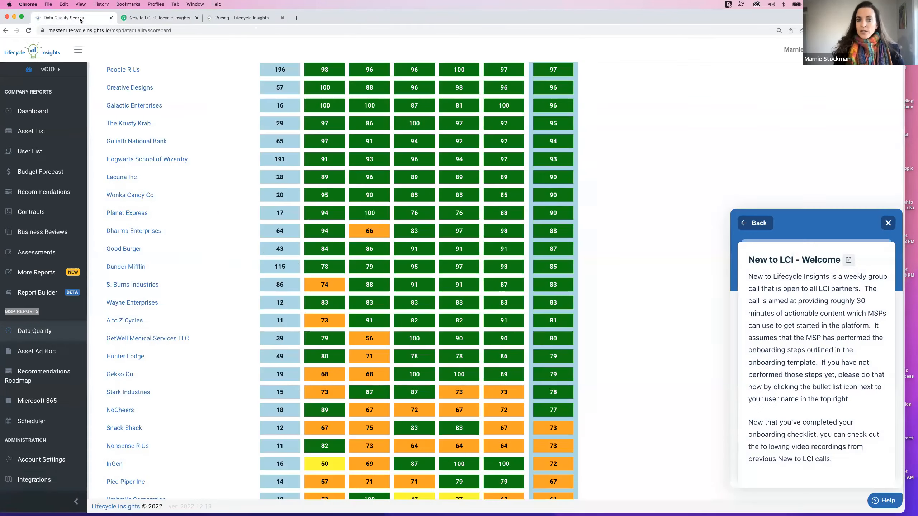
{"action": "left_click", "coordinate": [888, 224]}
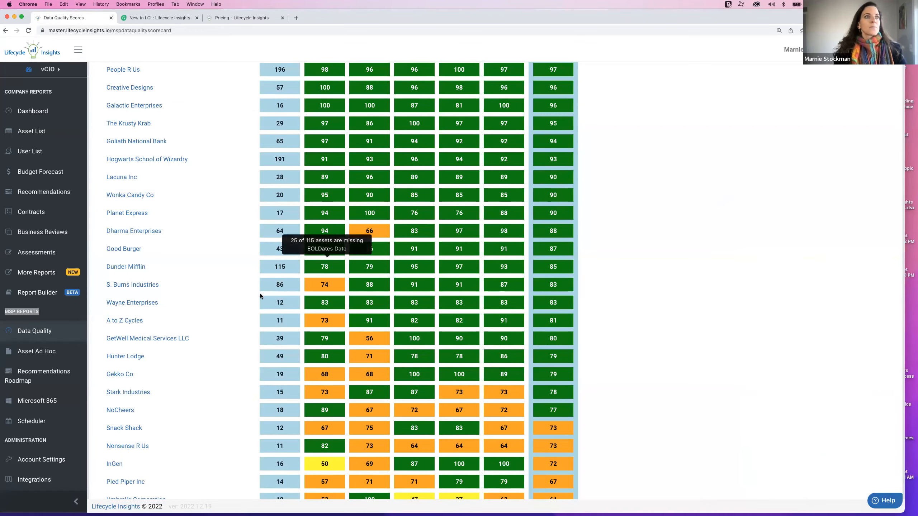
Step: Check the missing-asset details behind the EOL and Model Nbr scores of the first companies in the data quality table
{"action": "scroll", "coordinate": [344, 299], "scroll_direction": "up", "scroll_amount": 6}
{"action": "scroll", "coordinate": [344, 298], "scroll_direction": "up", "scroll_amount": 1}
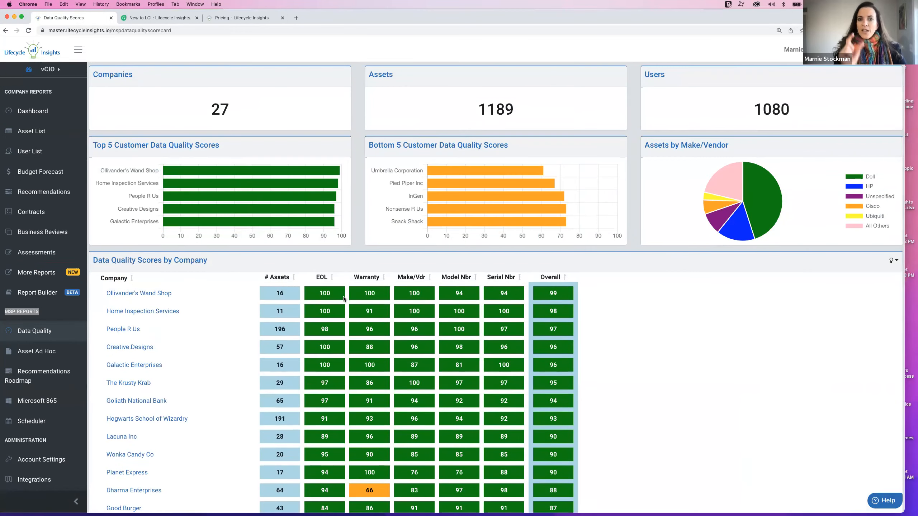
{"action": "mouse_move", "coordinate": [343, 299]}
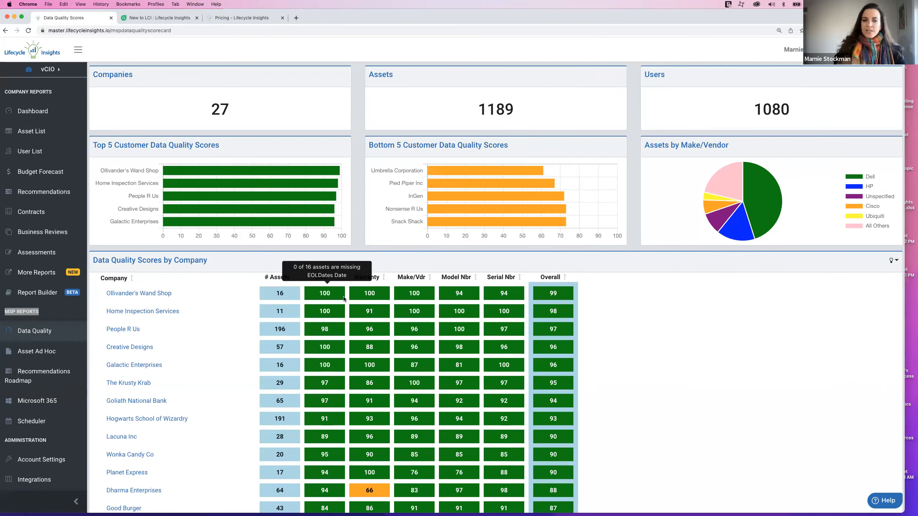
{"action": "mouse_move", "coordinate": [440, 302]}
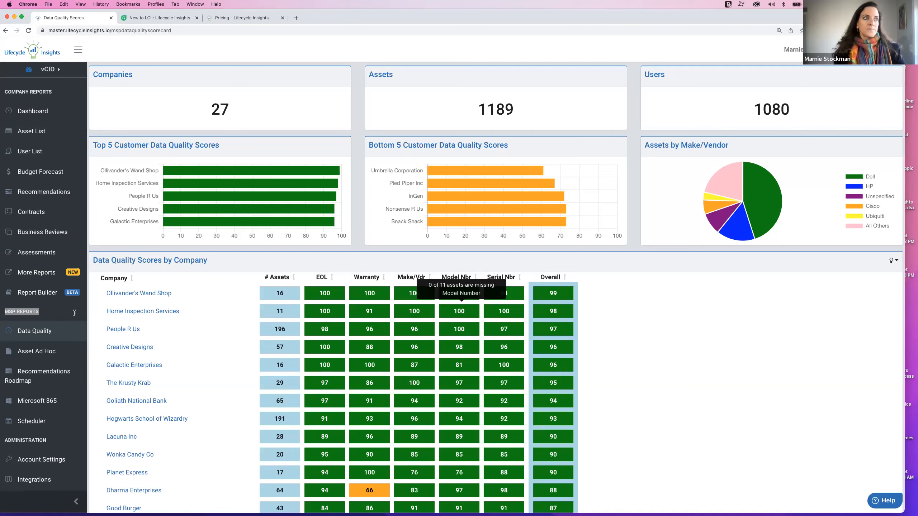
Step: Generate an Asset Ad Hoc report filtered to assets whose End of Life is missing
{"action": "left_click", "coordinate": [31, 352]}
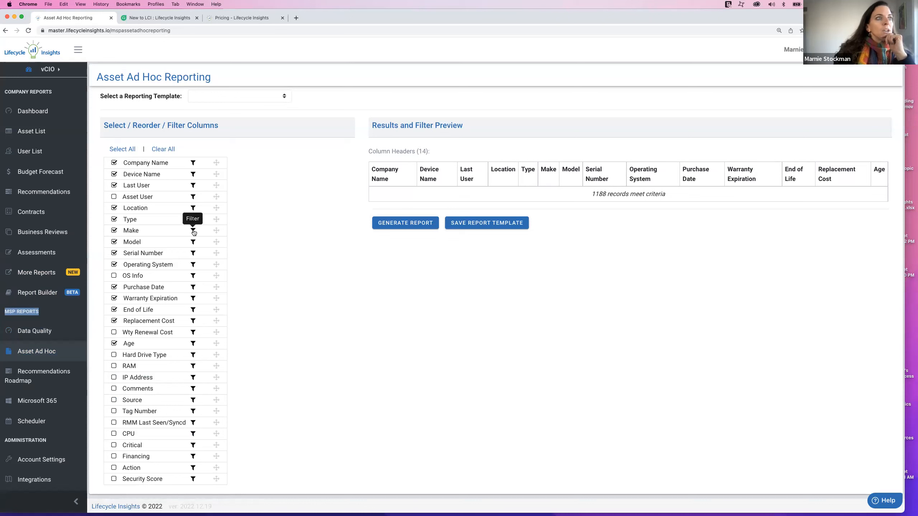
{"action": "left_click", "coordinate": [194, 309]}
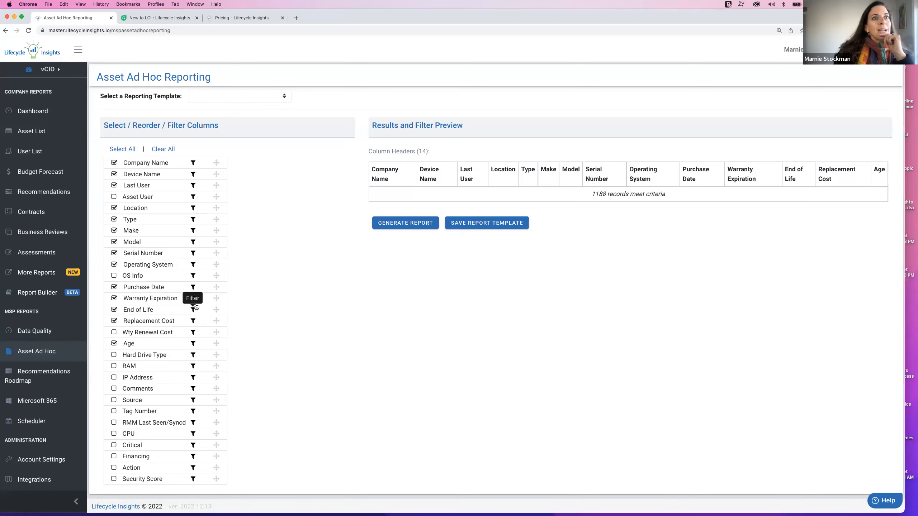
{"action": "left_click", "coordinate": [603, 176]}
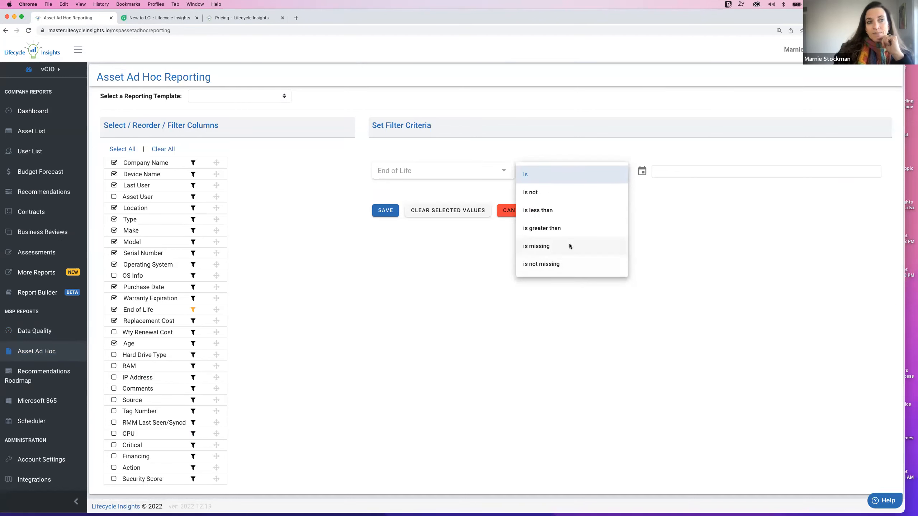
{"action": "left_click", "coordinate": [569, 246]}
{"action": "left_click", "coordinate": [387, 211]}
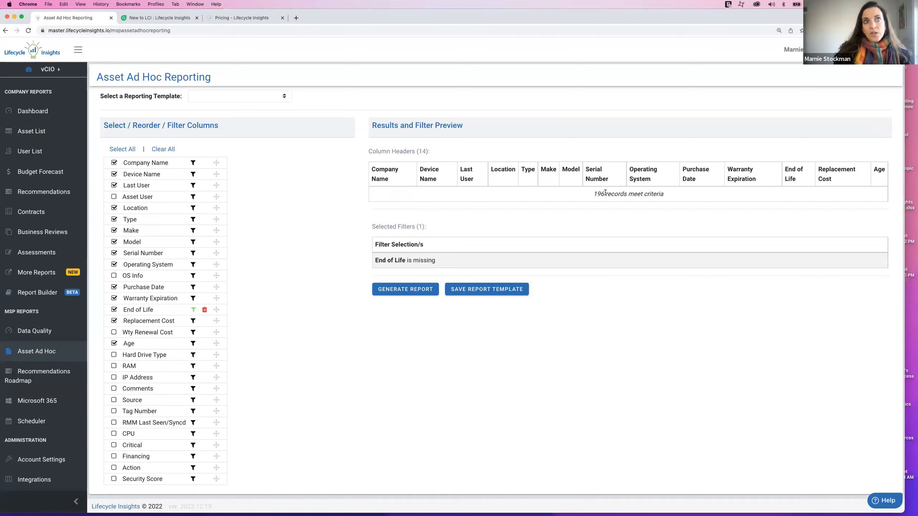
{"action": "double_click", "coordinate": [594, 191]}
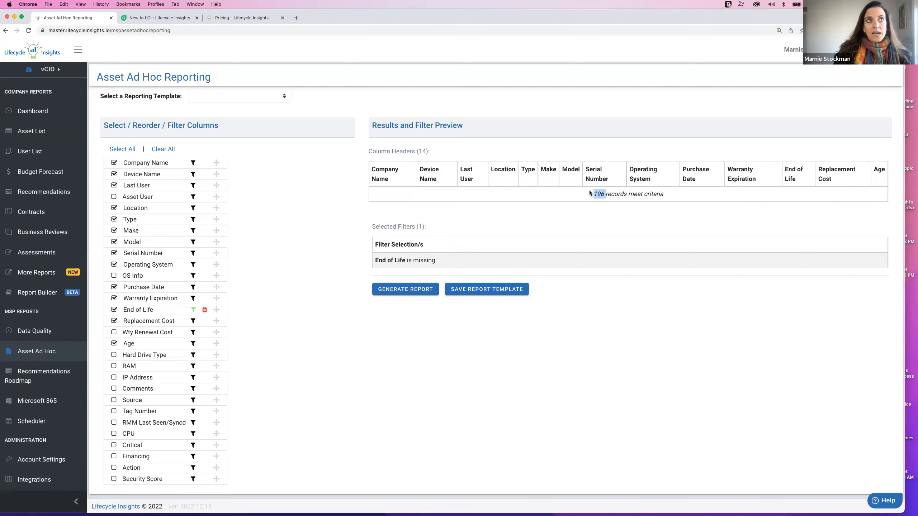
{"action": "left_click", "coordinate": [414, 289]}
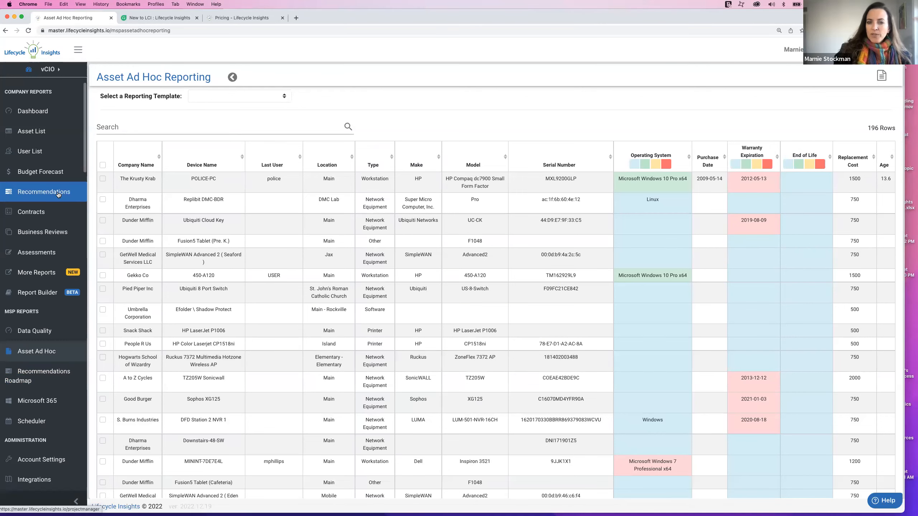
Step: View the MSP-level Recommendations Roadmap, the Microsoft 365 summary and the business review scheduler for all companies
{"action": "left_click", "coordinate": [25, 379]}
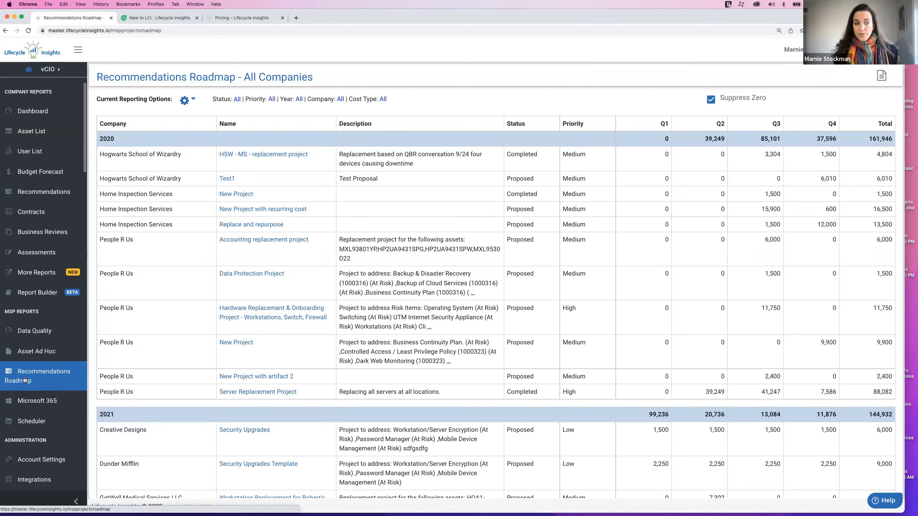
{"action": "left_click", "coordinate": [35, 403]}
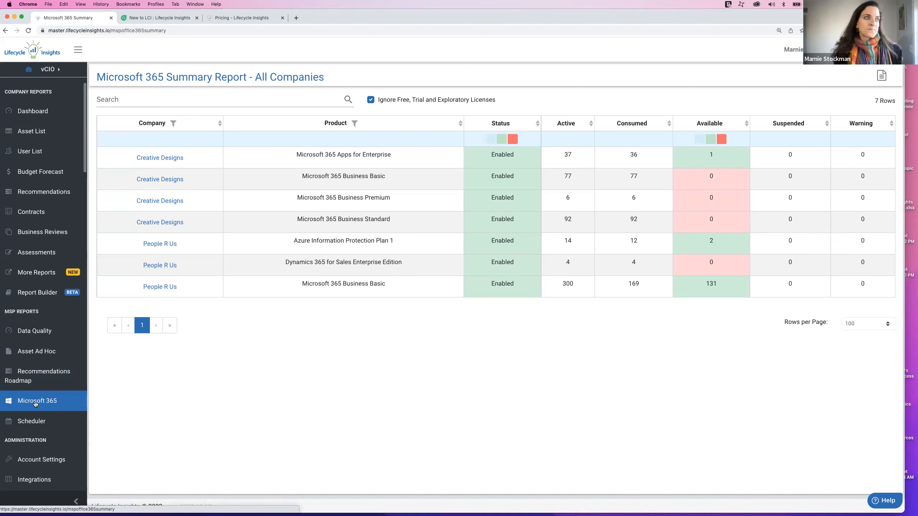
{"action": "left_click", "coordinate": [36, 424]}
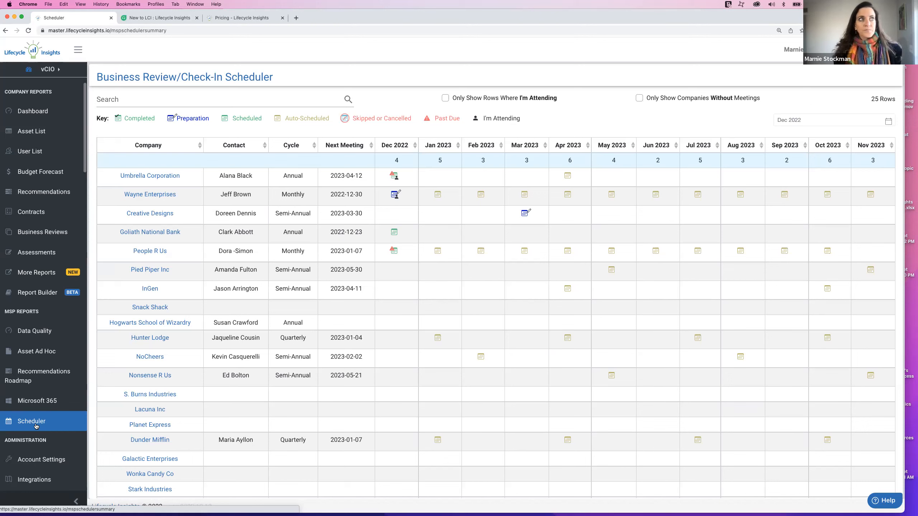
Step: Open Creative Designs' 2019-12-10 business review meeting from the scheduler and check its linked ticket options, attendees and meeting notes
{"action": "left_click", "coordinate": [157, 214]}
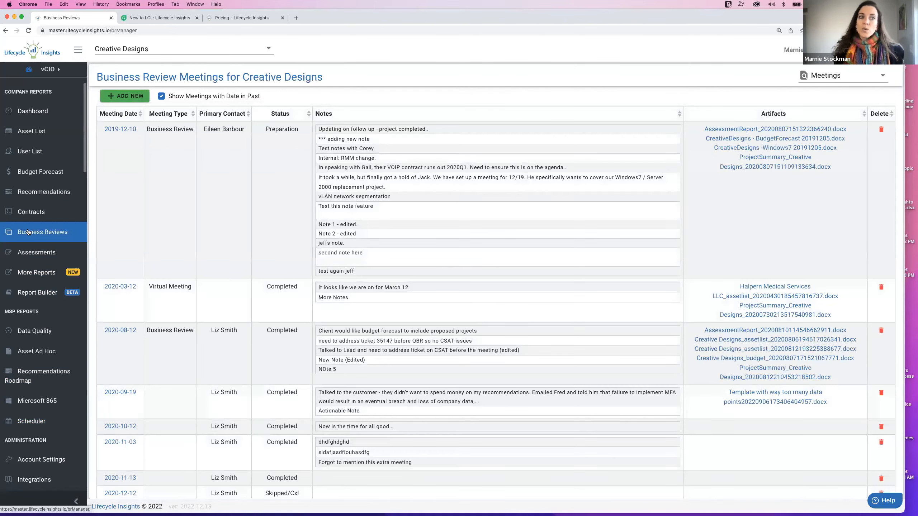
{"action": "left_click", "coordinate": [119, 129]}
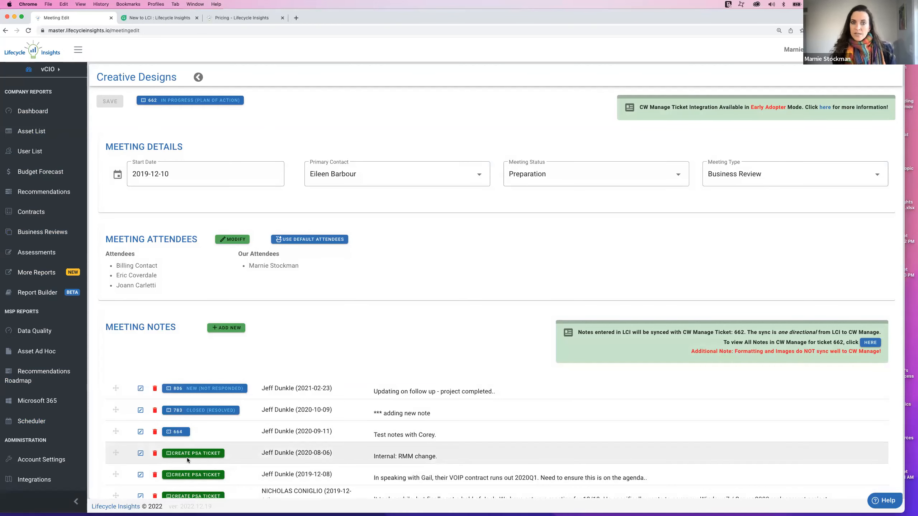
{"action": "left_click", "coordinate": [165, 98]}
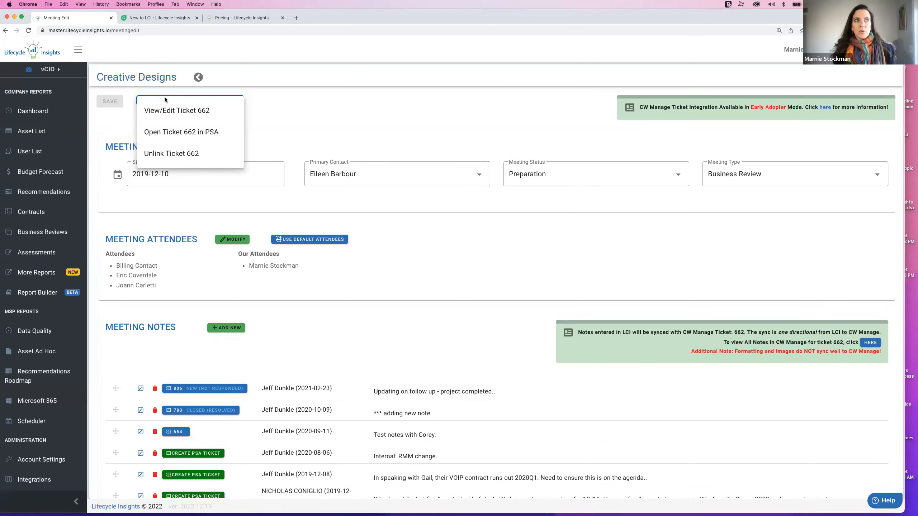
{"action": "left_click", "coordinate": [316, 118]}
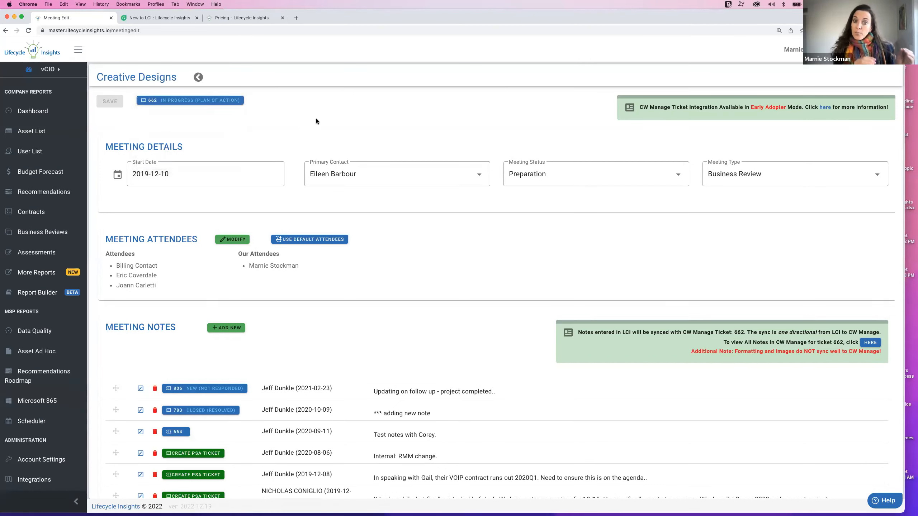
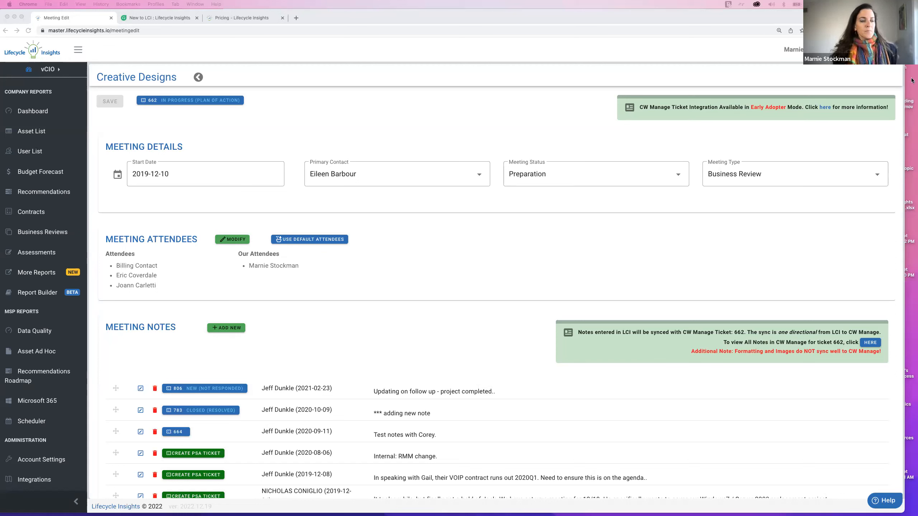
{"action": "scroll", "coordinate": [264, 388], "scroll_direction": "down", "scroll_amount": 1}
{"action": "scroll", "coordinate": [264, 388], "scroll_direction": "down", "scroll_amount": 3}
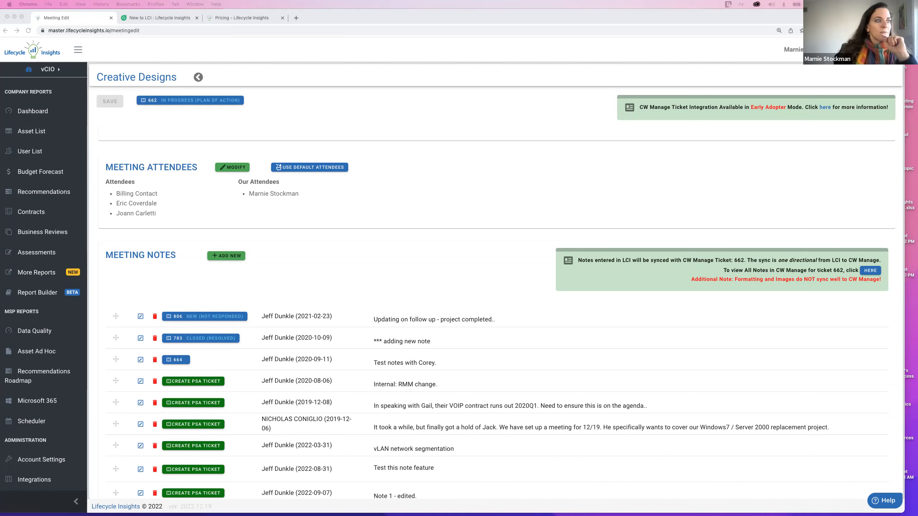
Step: Look through all the tiles on the Creative Designs dashboard, including recommendations, CSAT score, Microsoft licenses and technology debt
{"action": "left_click", "coordinate": [35, 115]}
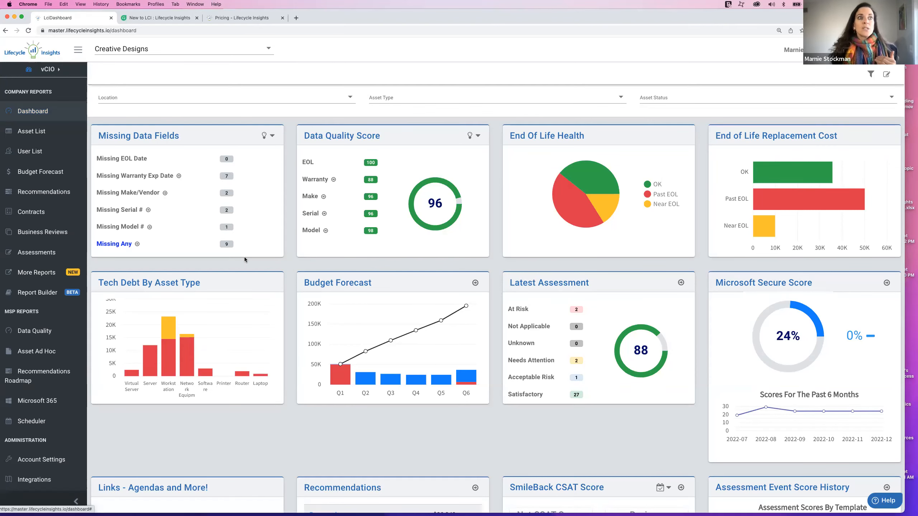
{"action": "scroll", "coordinate": [244, 258], "scroll_direction": "down", "scroll_amount": 10}
{"action": "scroll", "coordinate": [244, 259], "scroll_direction": "down", "scroll_amount": 1}
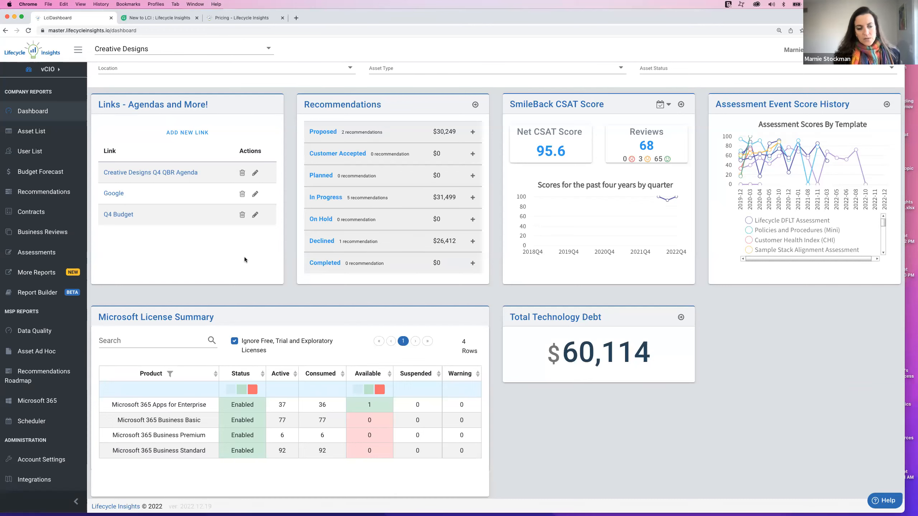
{"action": "scroll", "coordinate": [332, 239], "scroll_direction": "up", "scroll_amount": 10}
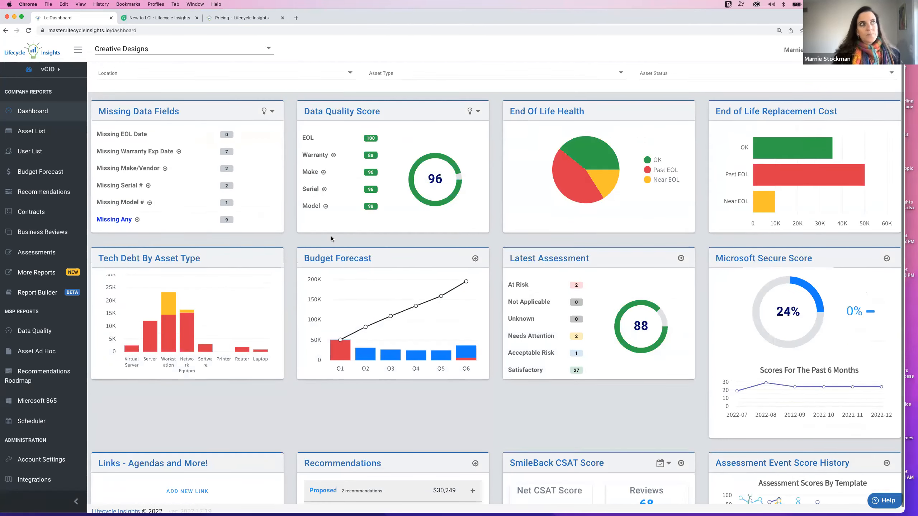
{"action": "scroll", "coordinate": [332, 236], "scroll_direction": "up", "scroll_amount": 2}
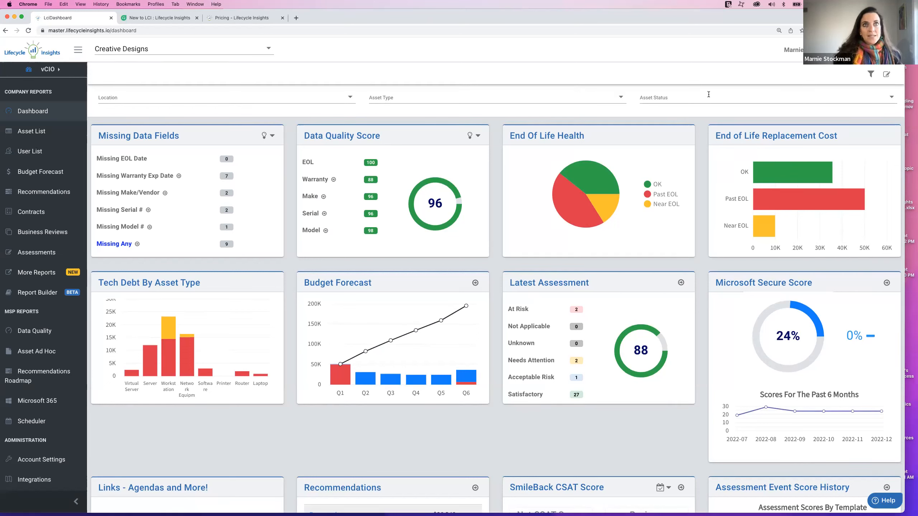
Step: Download the Creative Designs asset list as a PDF report with the lifecycleinsightslogo.png logo and close the download dialog
{"action": "left_click", "coordinate": [28, 132]}
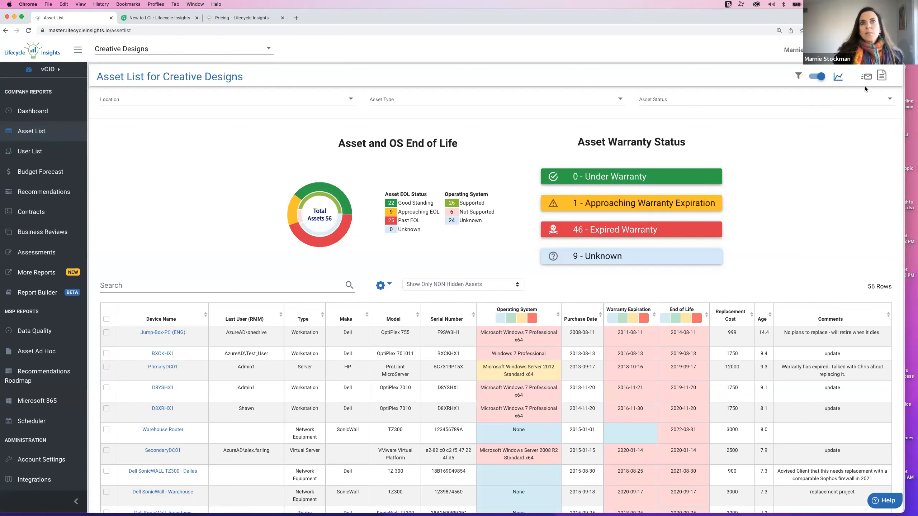
{"action": "left_click", "coordinate": [882, 76]}
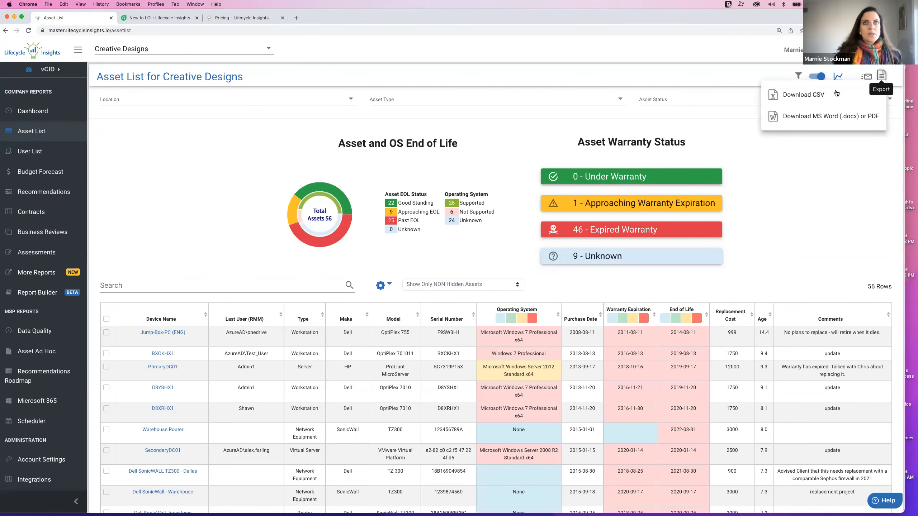
{"action": "left_click", "coordinate": [818, 116]}
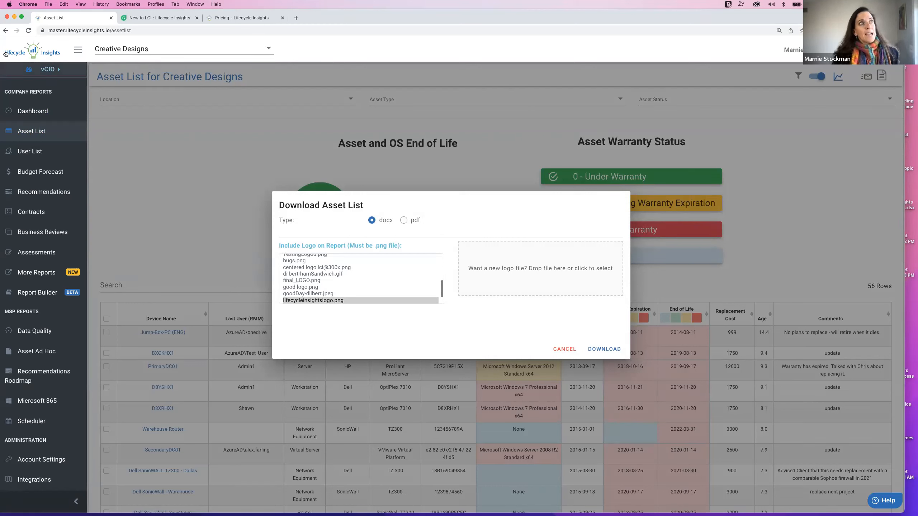
{"action": "left_click", "coordinate": [404, 220]}
{"action": "left_click", "coordinate": [604, 349]}
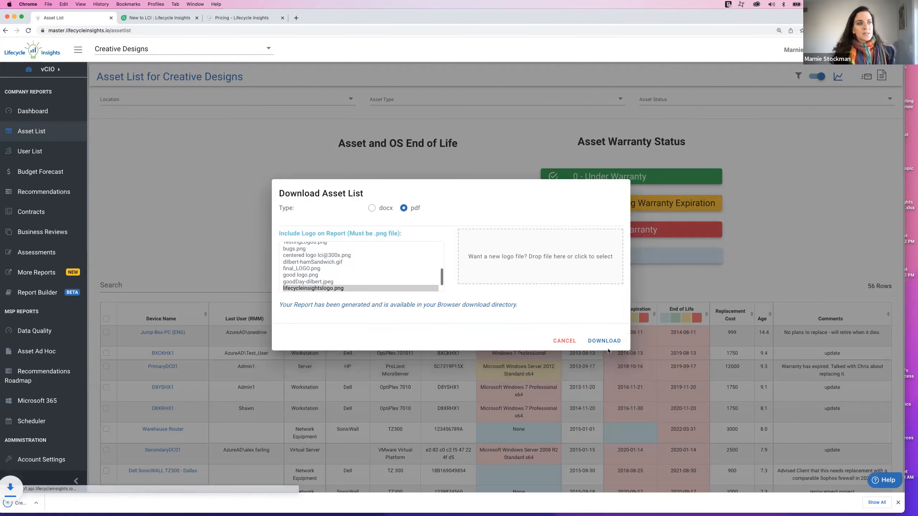
{"action": "left_click", "coordinate": [563, 341]}
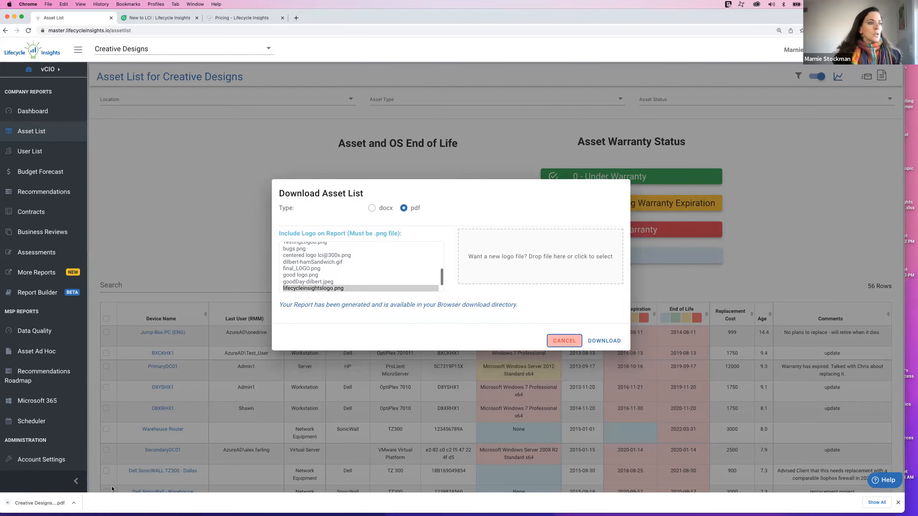
Step: Open the downloaded asset list PDF and read through its summary page and the server and workstation tables
{"action": "left_click", "coordinate": [25, 504]}
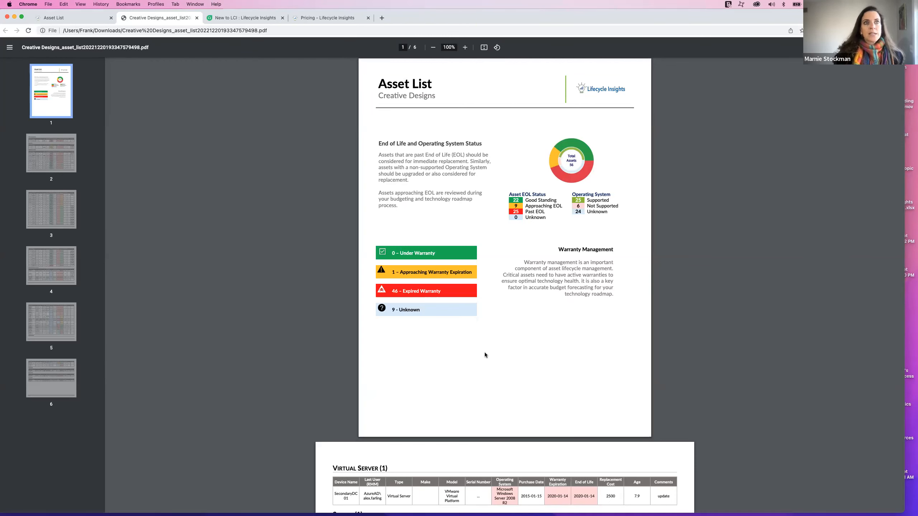
{"action": "scroll", "coordinate": [485, 354], "scroll_direction": "down", "scroll_amount": 10}
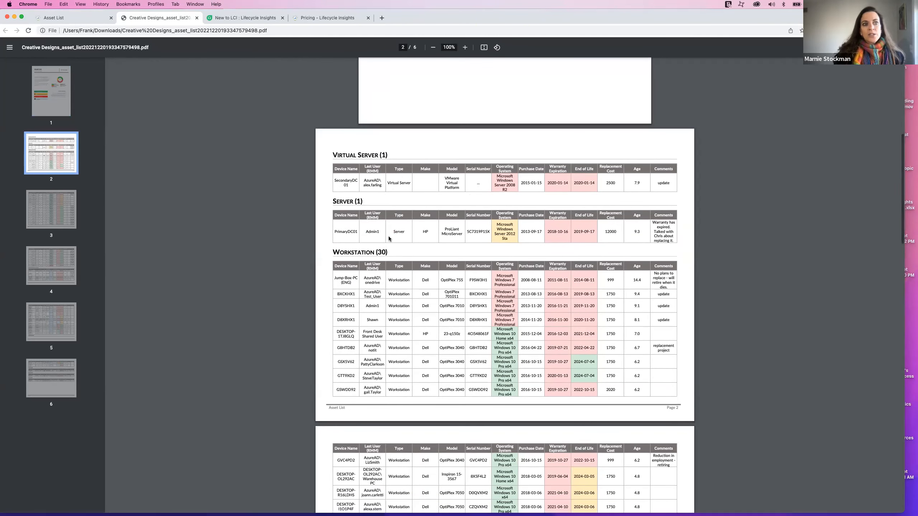
{"action": "scroll", "coordinate": [441, 220], "scroll_direction": "down", "scroll_amount": 1}
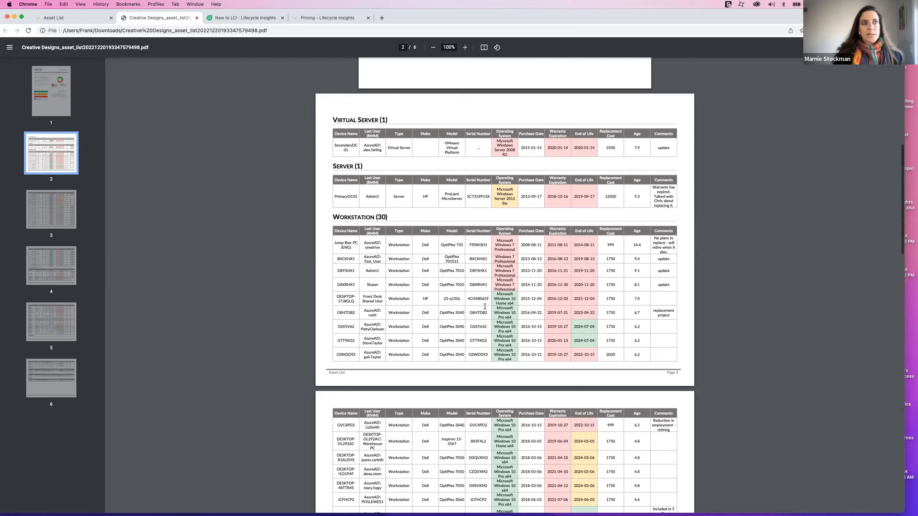
{"action": "scroll", "coordinate": [484, 307], "scroll_direction": "down", "scroll_amount": 8}
{"action": "scroll", "coordinate": [485, 307], "scroll_direction": "down", "scroll_amount": 1}
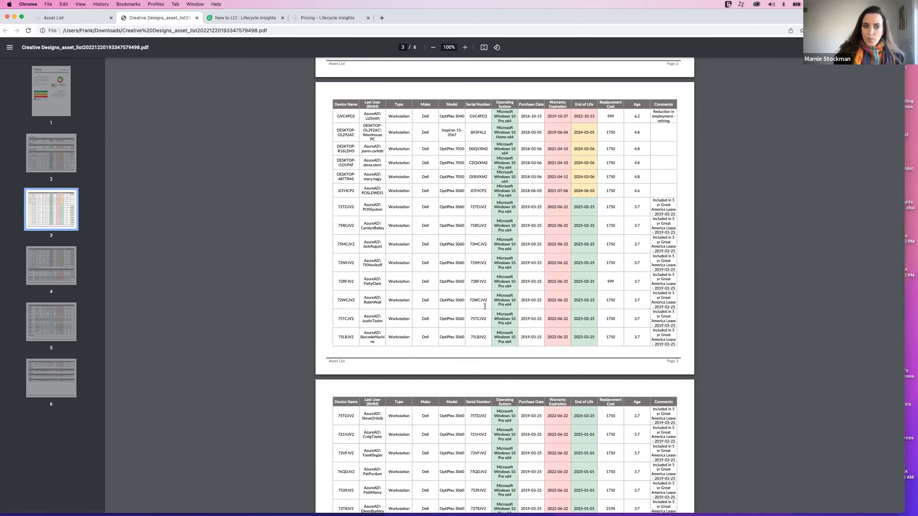
{"action": "scroll", "coordinate": [485, 306], "scroll_direction": "up", "scroll_amount": 7}
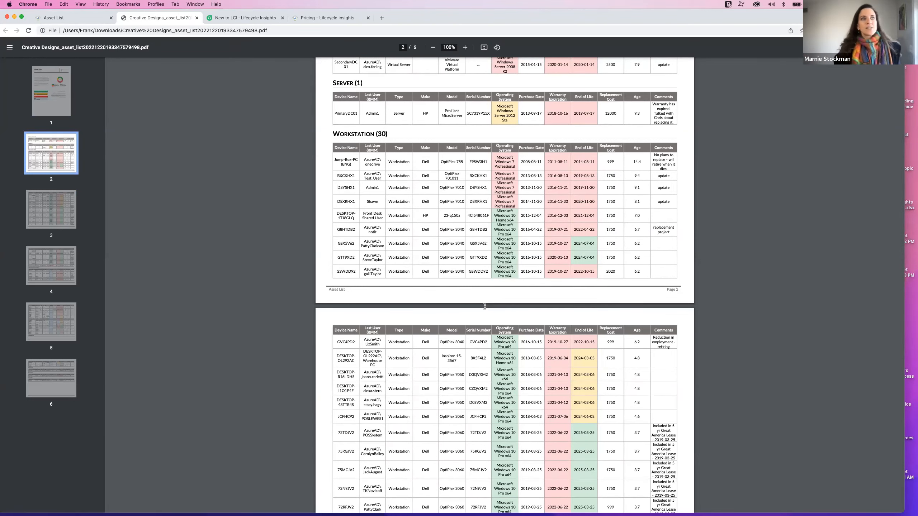
{"action": "scroll", "coordinate": [502, 226], "scroll_direction": "up", "scroll_amount": 13}
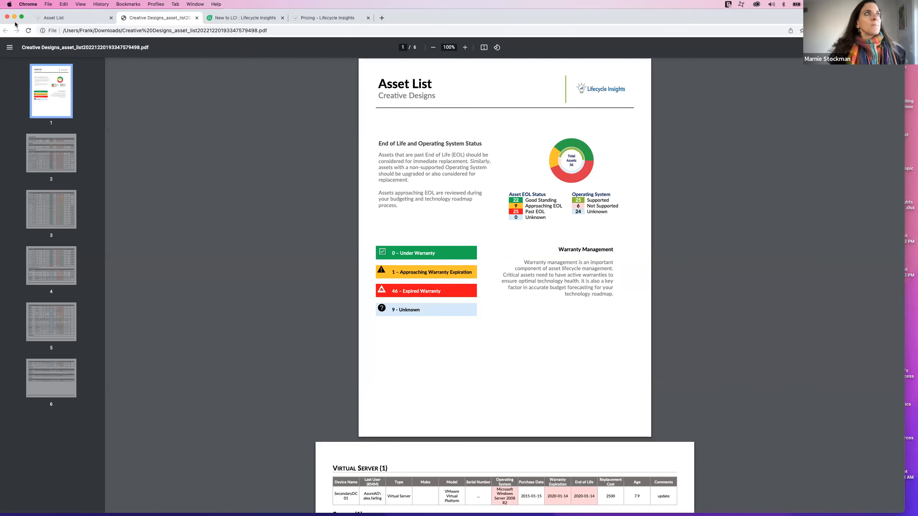
Step: Return to the Asset List and close the browser tabs with the asset list PDF and the New to LCI article
{"action": "left_click", "coordinate": [56, 22]}
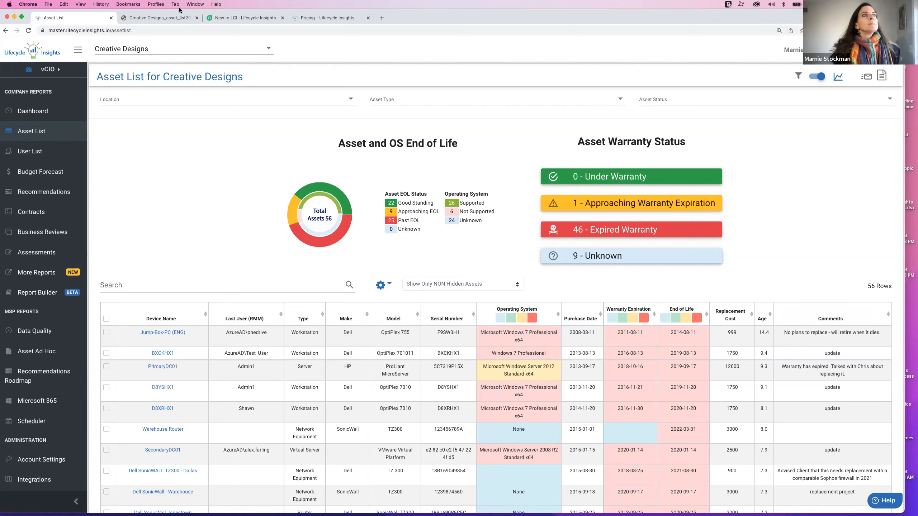
{"action": "left_click", "coordinate": [196, 18]}
{"action": "left_click", "coordinate": [196, 18]}
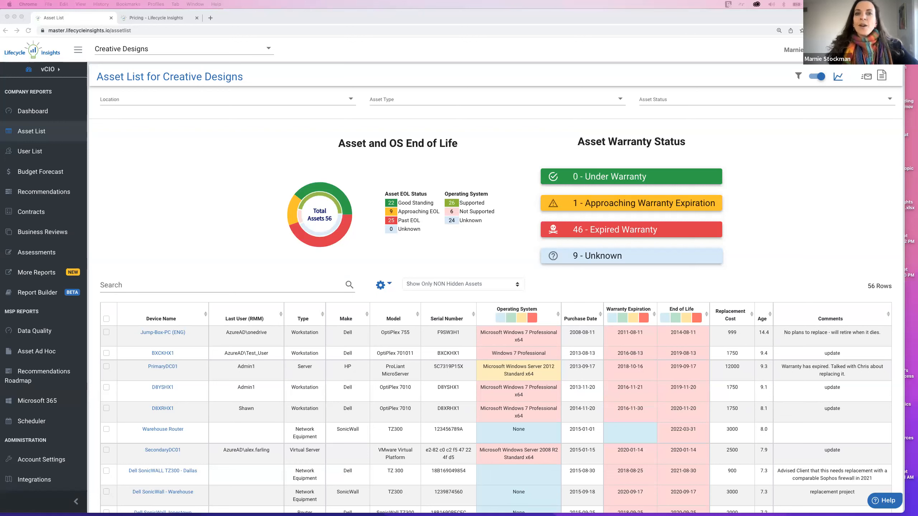
Step: Search the help for "roadmap" and open the Product Roadmap - 2022 Q4 article in its own browser tab
{"action": "left_click", "coordinate": [878, 501]}
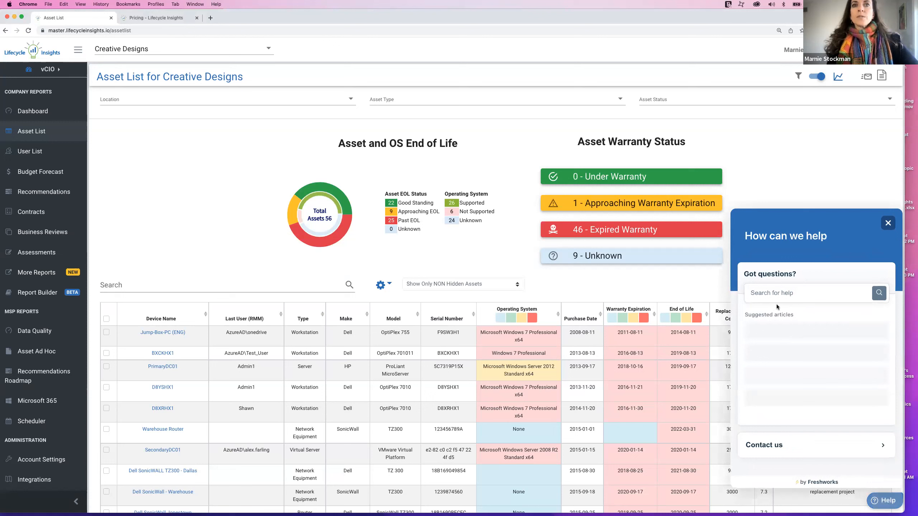
{"action": "left_click", "coordinate": [777, 294]}
{"action": "type", "text": "roadmap"}
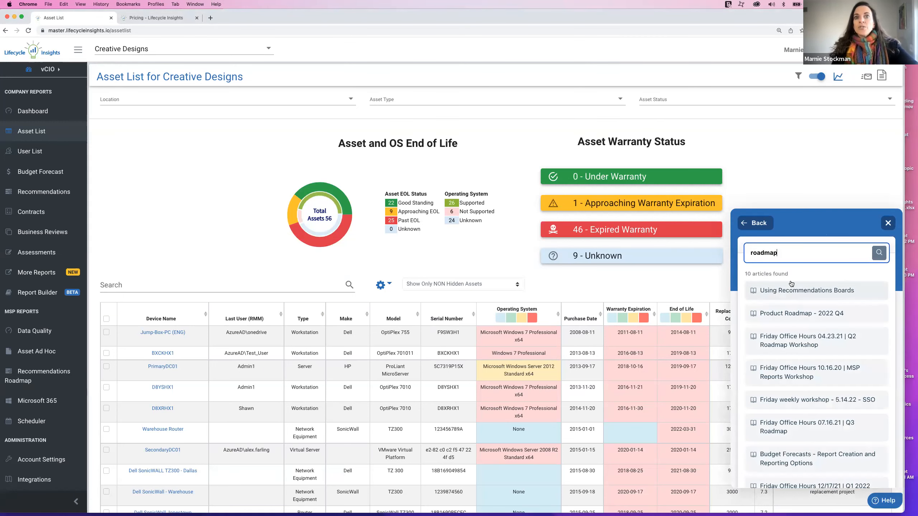
{"action": "left_click", "coordinate": [781, 312]}
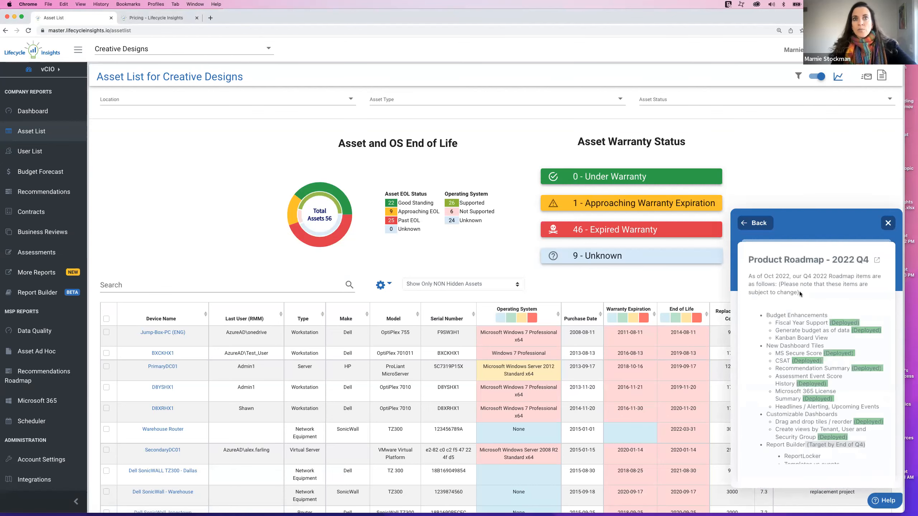
{"action": "left_click", "coordinate": [877, 260]}
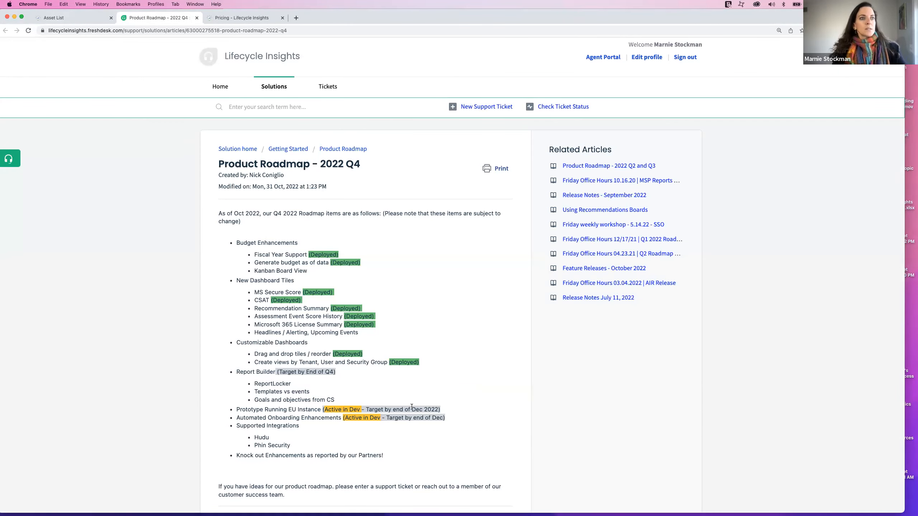
Step: Highlight Hudu under the roadmap's supported integrations, then return to the Asset List and close the help
{"action": "scroll", "coordinate": [253, 409], "scroll_direction": "down", "scroll_amount": 2}
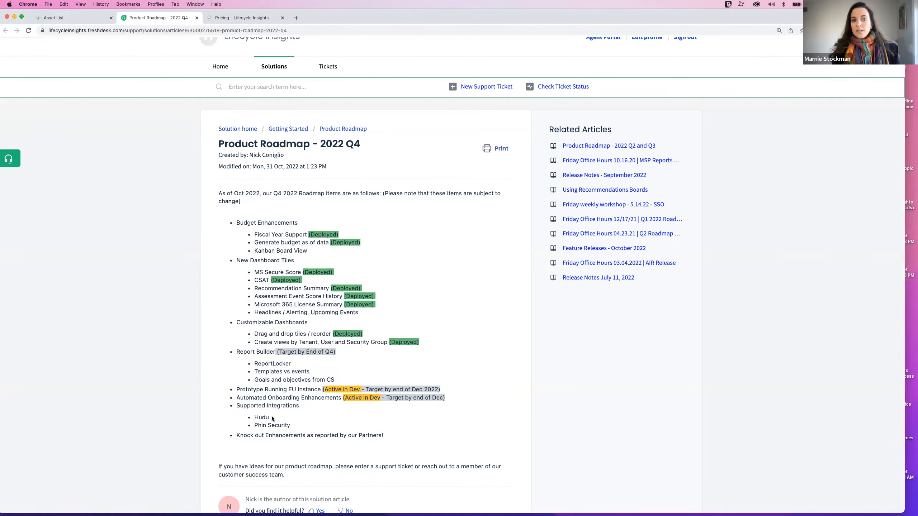
{"action": "left_click_drag", "start_coordinate": [272, 419], "coordinate": [240, 421]}
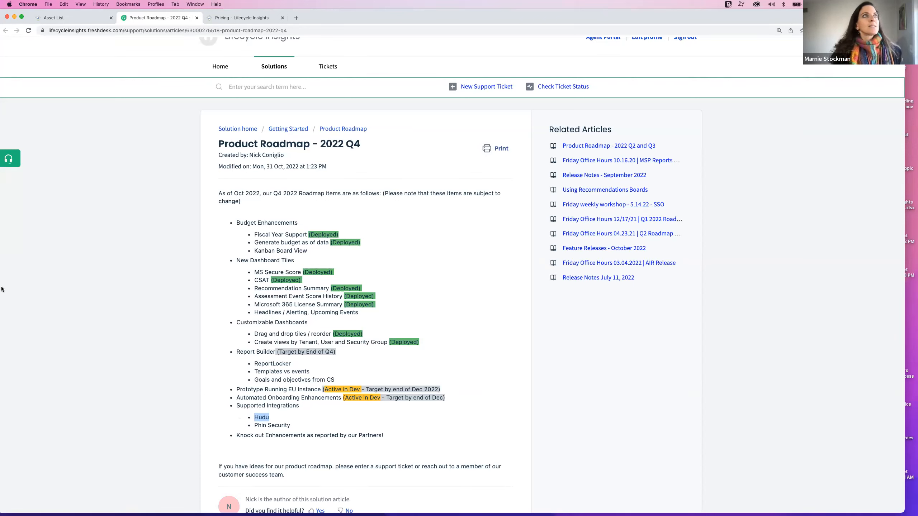
{"action": "left_click", "coordinate": [51, 18]}
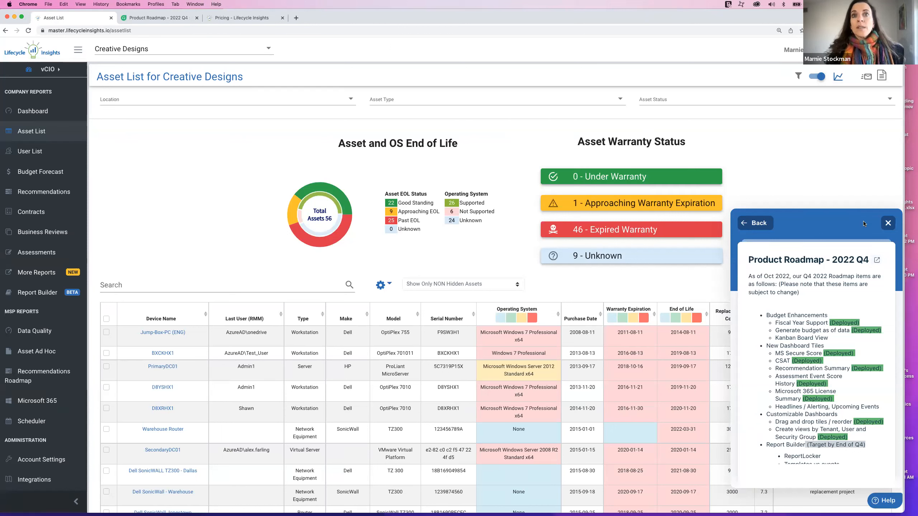
{"action": "left_click", "coordinate": [886, 223]}
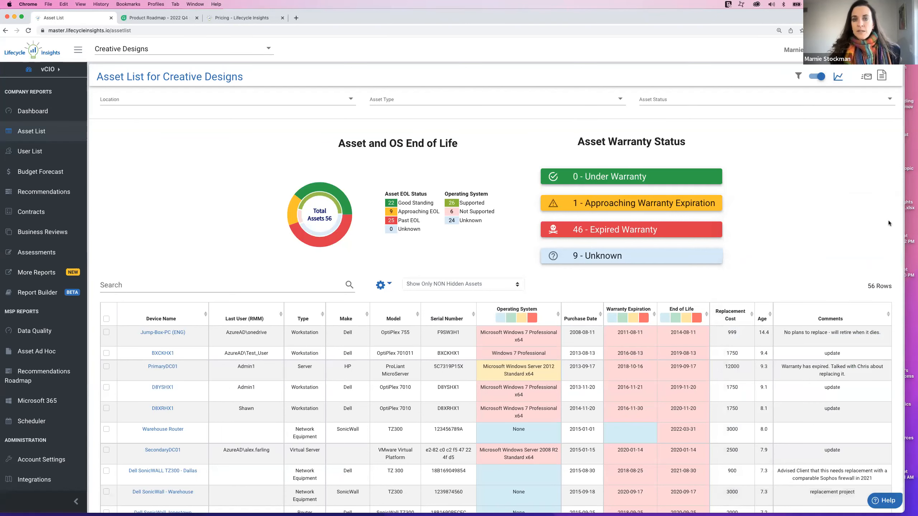